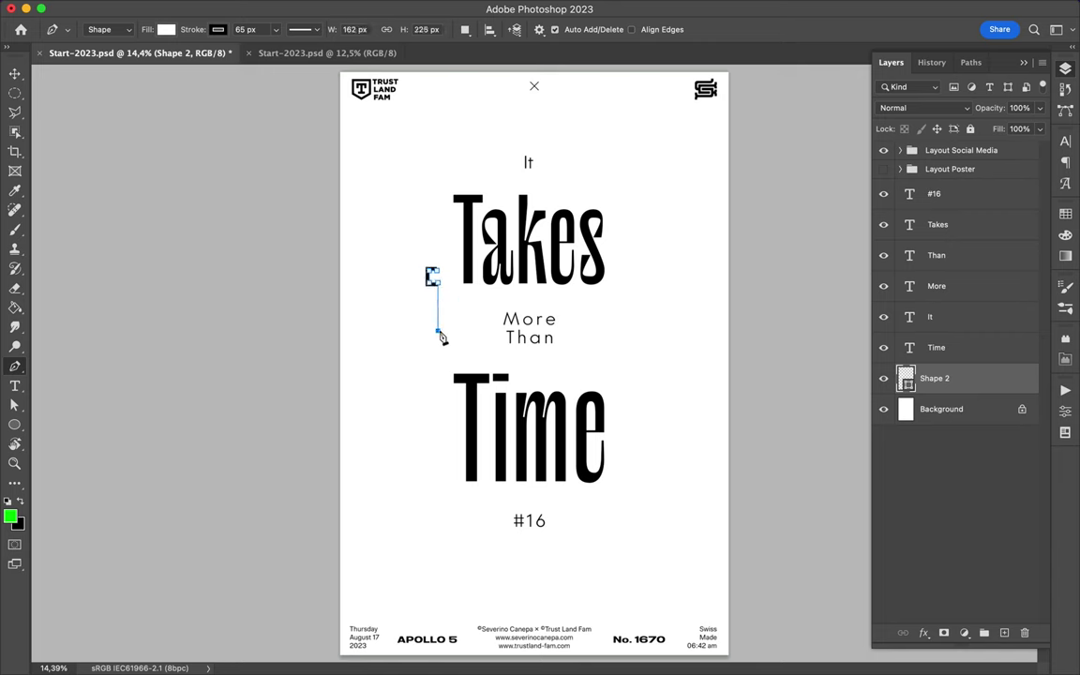
# Trace the outline's stepped corners and zigzag down the left side toward Time
pyautogui.click(456, 303)
pyautogui.click(482, 303)
pyautogui.click(482, 344)
pyautogui.click(394, 357)
pyautogui.click(432, 384)
pyautogui.click(433, 398)
pyautogui.click(349, 429)
pyautogui.click(406, 430)
pyautogui.click(385, 445)
pyautogui.click(400, 472)
pyautogui.click(444, 477)
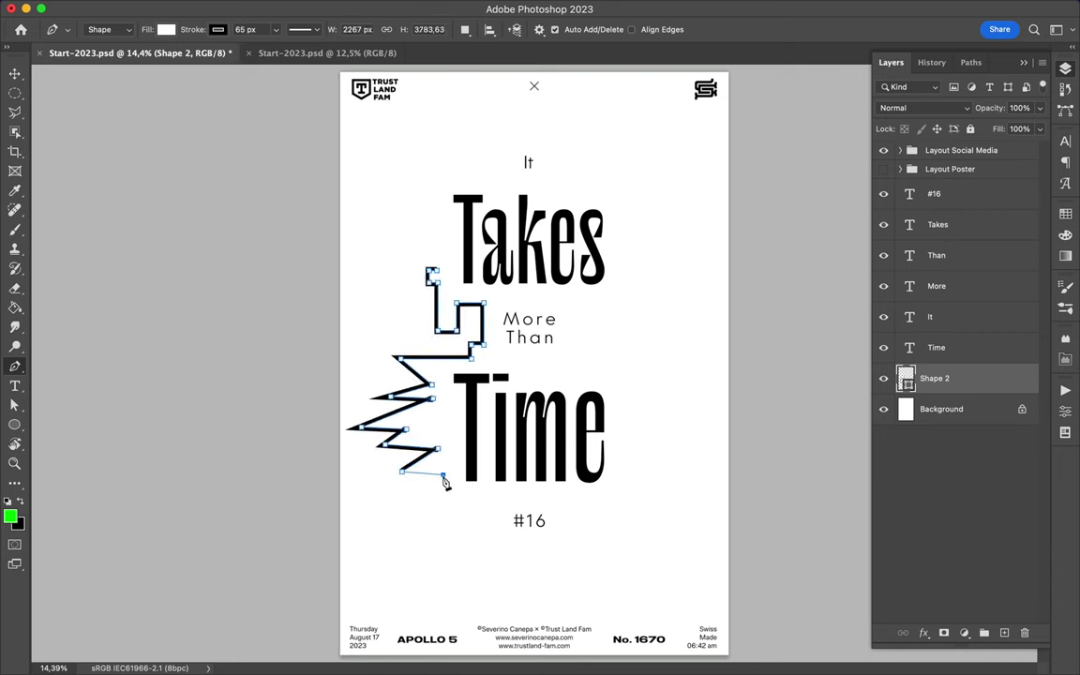
# Curve the outline beneath Time and #16, then run it up the right side to close at the top
pyautogui.moveTo(415, 519)
pyautogui.mouseDown()
pyautogui.moveTo(417, 540)
pyautogui.moveTo(485, 502)
pyautogui.mouseUp()
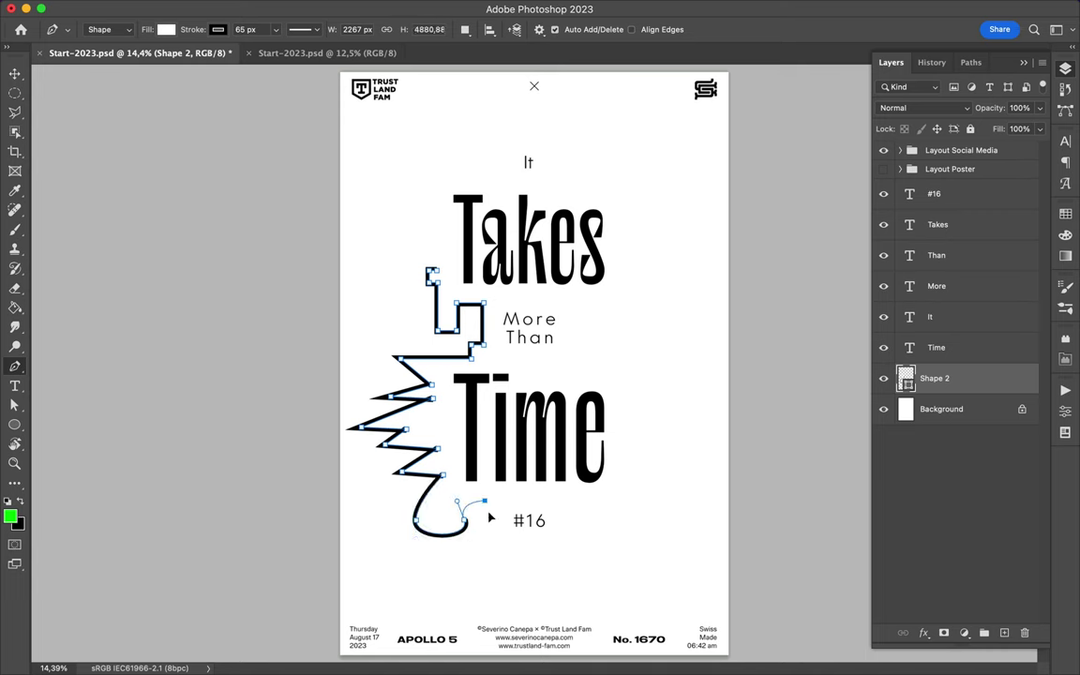
pyautogui.moveTo(562, 529)
pyautogui.mouseDown()
pyautogui.moveTo(605, 479)
pyautogui.moveTo(610, 521)
pyautogui.mouseUp()
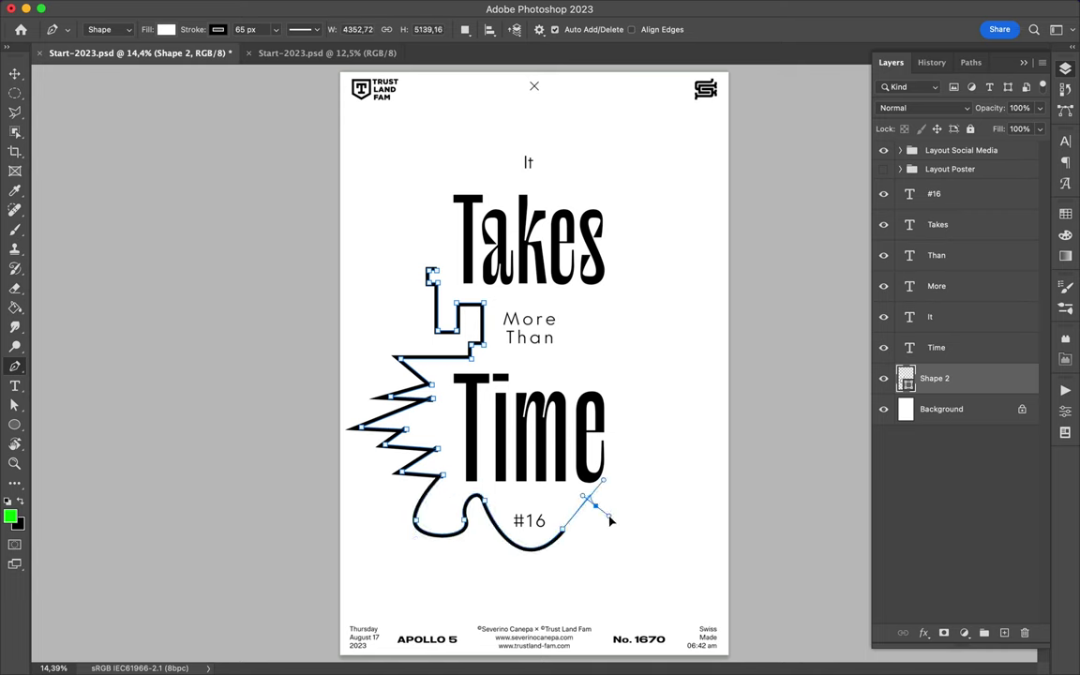
pyautogui.moveTo(643, 480); pyautogui.dragTo(658, 493)
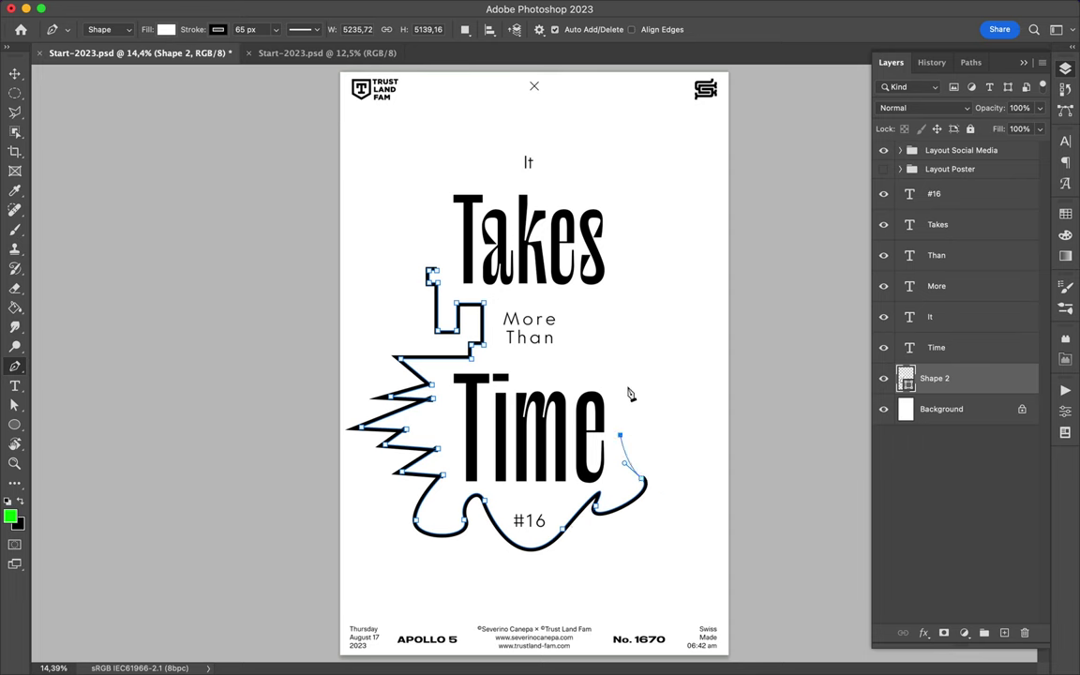
pyautogui.click(600, 372)
pyautogui.click(571, 362)
pyautogui.click(571, 327)
pyautogui.click(618, 220)
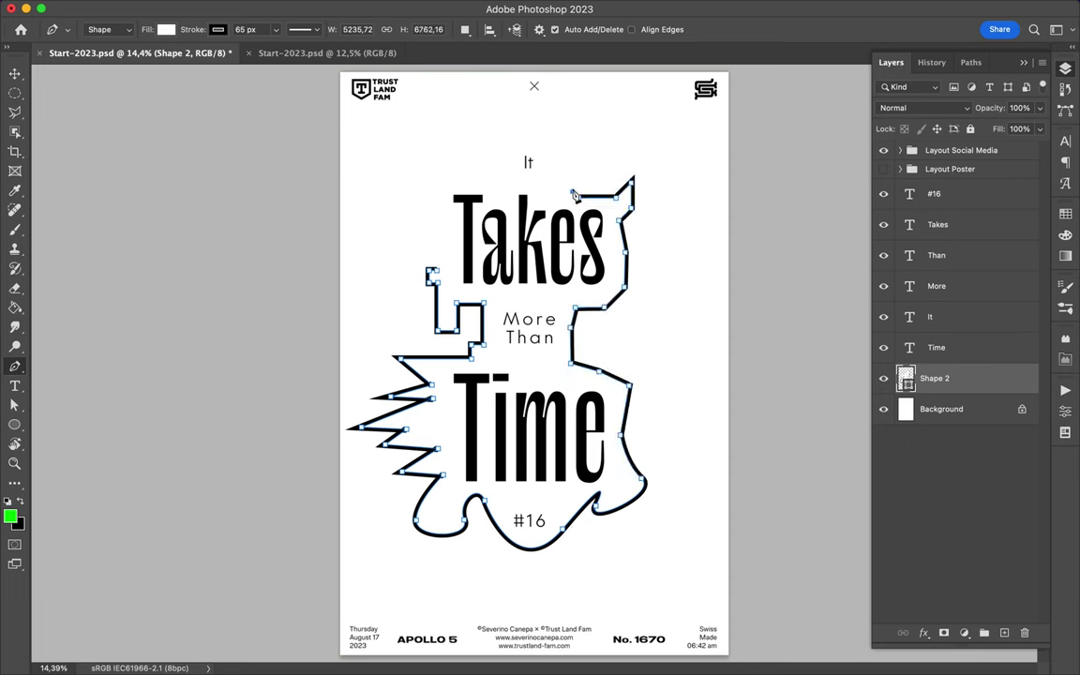
pyautogui.moveTo(554, 147); pyautogui.dragTo(532, 125)
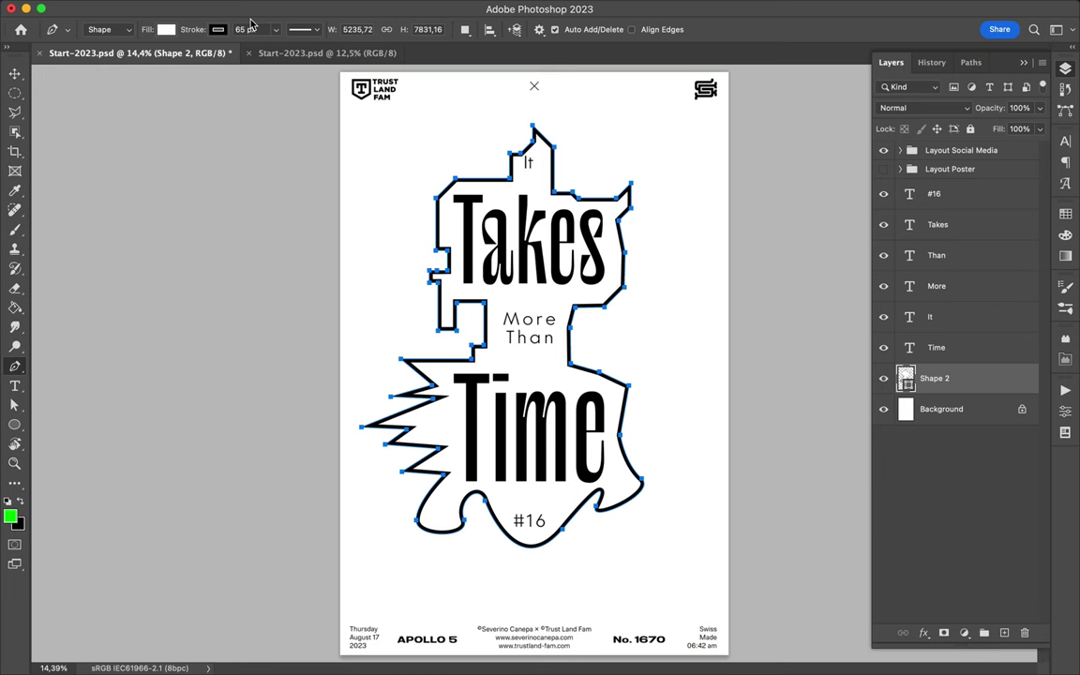
pyautogui.click(302, 29)
# Push the right-side notch farther out and nudge the left-edge anchors left
pyautogui.press('a')
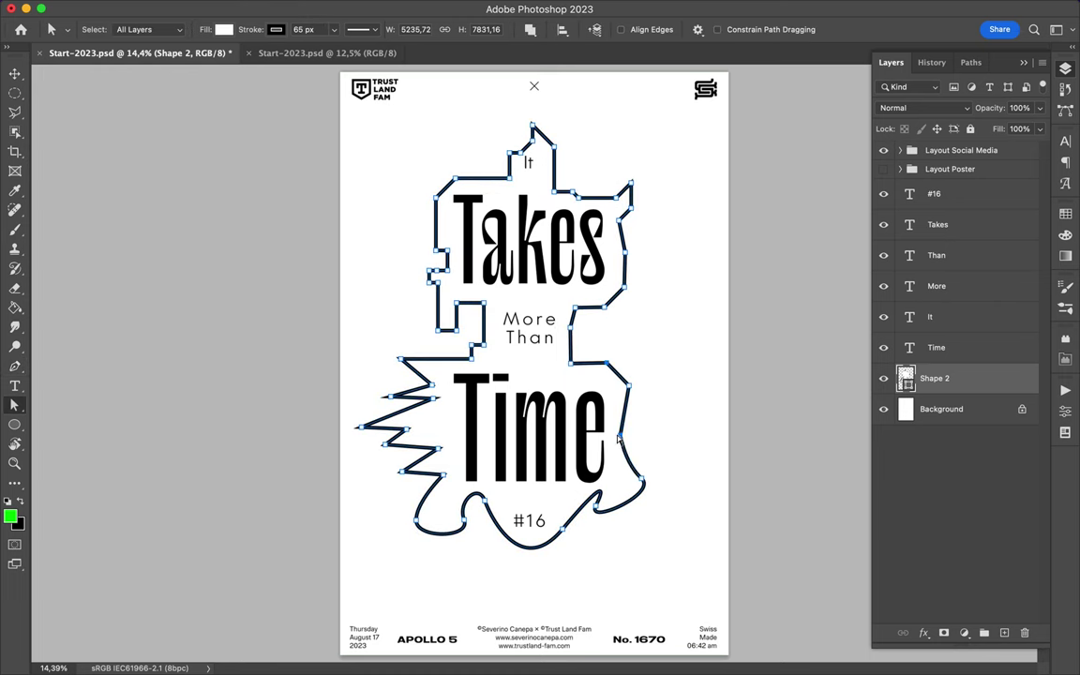
pyautogui.moveTo(566, 328); pyautogui.dragTo(591, 325)
pyautogui.moveTo(398, 160); pyautogui.dragTo(448, 330)
pyautogui.hotkey('shift', 'Left')
pyautogui.hotkey('shift', 'Left')
pyautogui.hotkey('shift', 'Left')
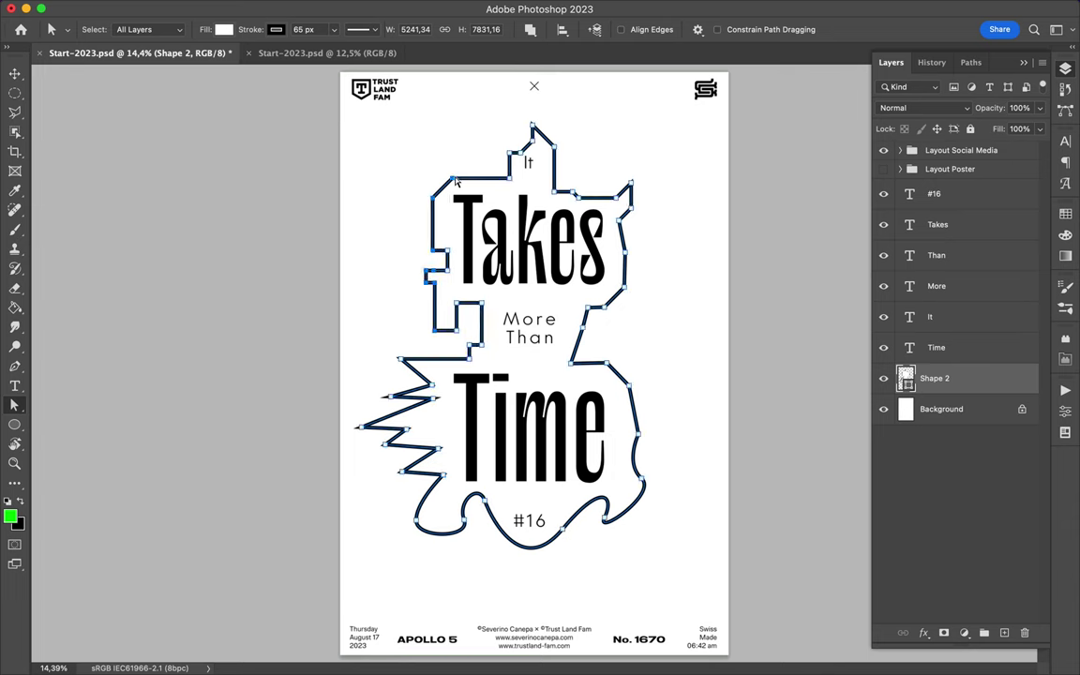
# Raise the top-edge anchors and peak so the outline encloses the small 'It'
pyautogui.moveTo(439, 167)
pyautogui.mouseDown()
pyautogui.moveTo(520, 187)
pyautogui.moveTo(514, 167)
pyautogui.moveTo(527, 161)
pyautogui.moveTo(649, 209)
pyautogui.moveTo(677, 242)
pyautogui.moveTo(654, 206)
pyautogui.mouseUp()
pyautogui.hotkey('shift', 'Up')
pyautogui.hotkey('shift', 'Up')
pyautogui.hotkey('shift', 'Up')
pyautogui.click(696, 203)
pyautogui.moveTo(407, 257)
pyautogui.mouseDown()
pyautogui.moveTo(434, 143)
pyautogui.moveTo(431, 180)
pyautogui.mouseUp()
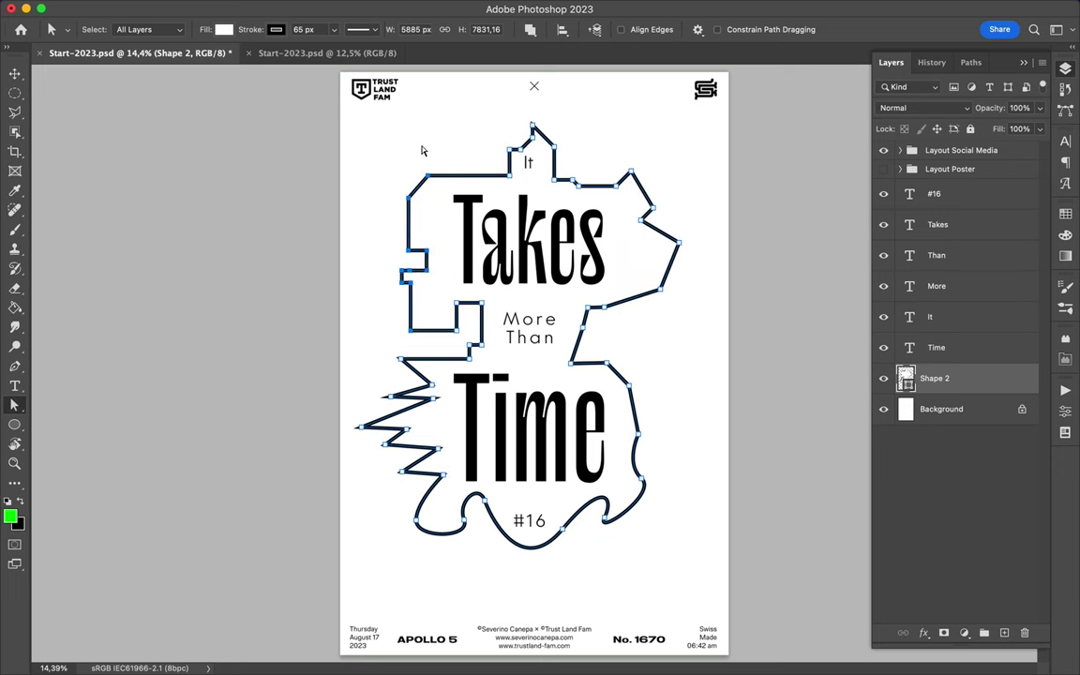
pyautogui.moveTo(556, 152); pyautogui.dragTo(556, 145)
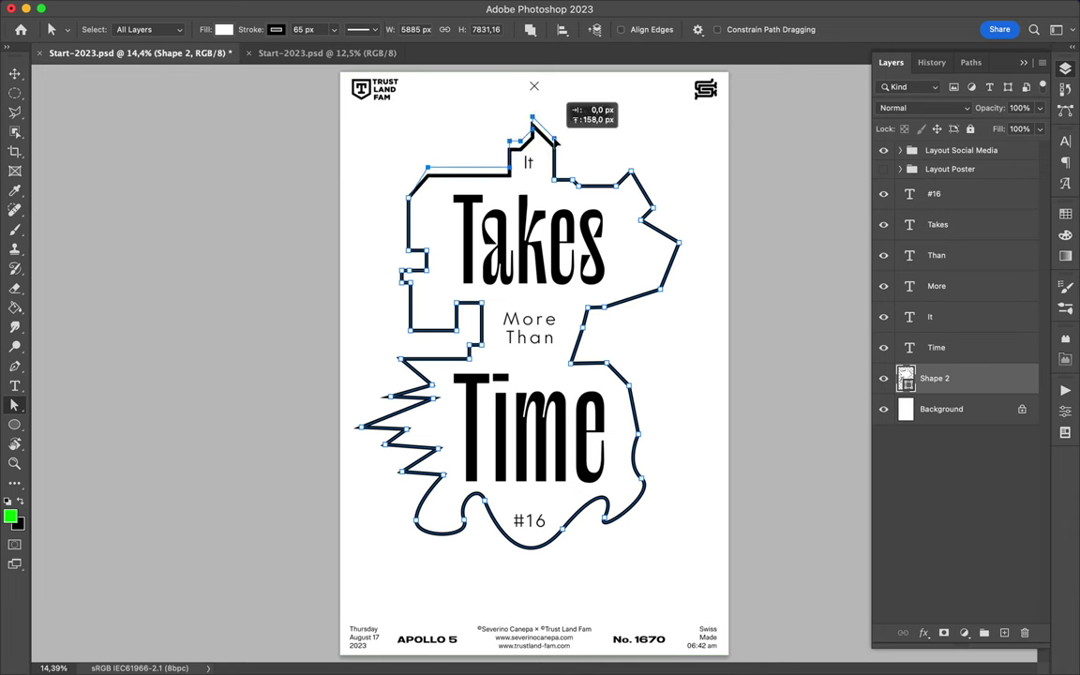
pyautogui.moveTo(591, 348); pyautogui.dragTo(690, 541)
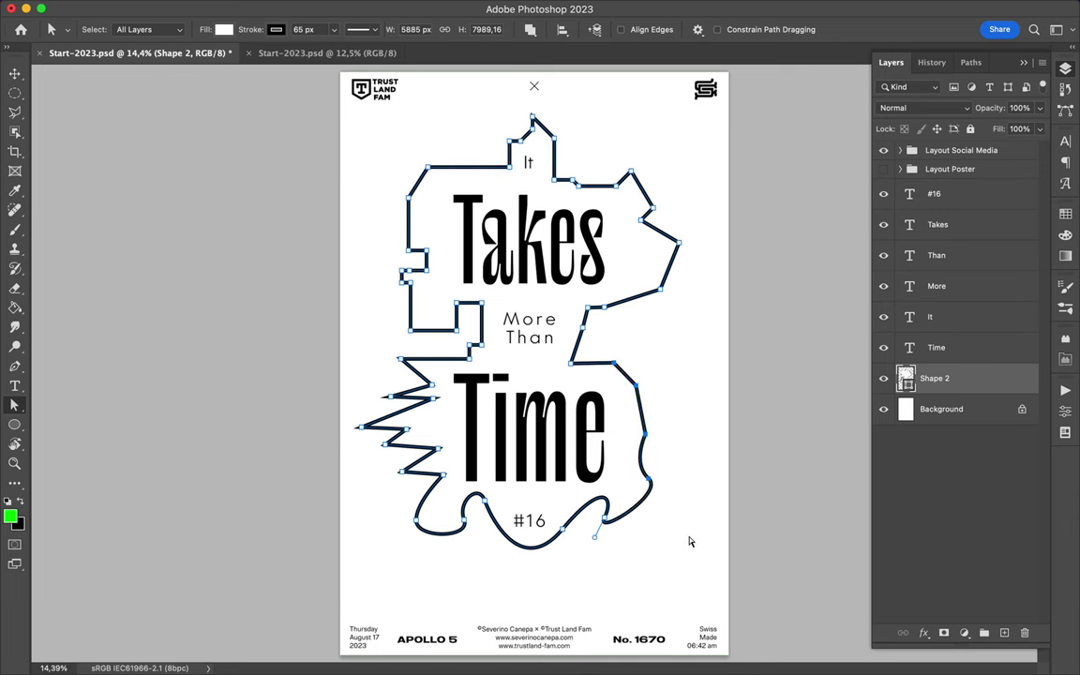
pyautogui.click(641, 325)
# Create two offset copies of the outline stacked beneath the original
pyautogui.press('v')
pyautogui.moveTo(594, 323); pyautogui.dragTo(601, 329)
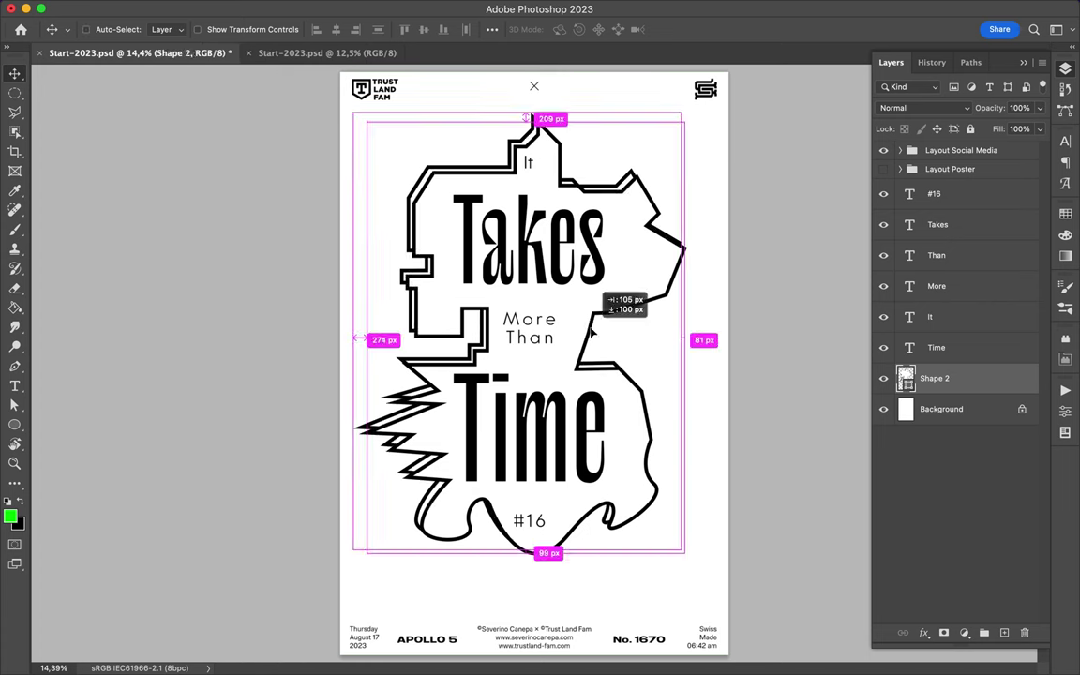
pyautogui.moveTo(933, 378); pyautogui.dragTo(923, 424)
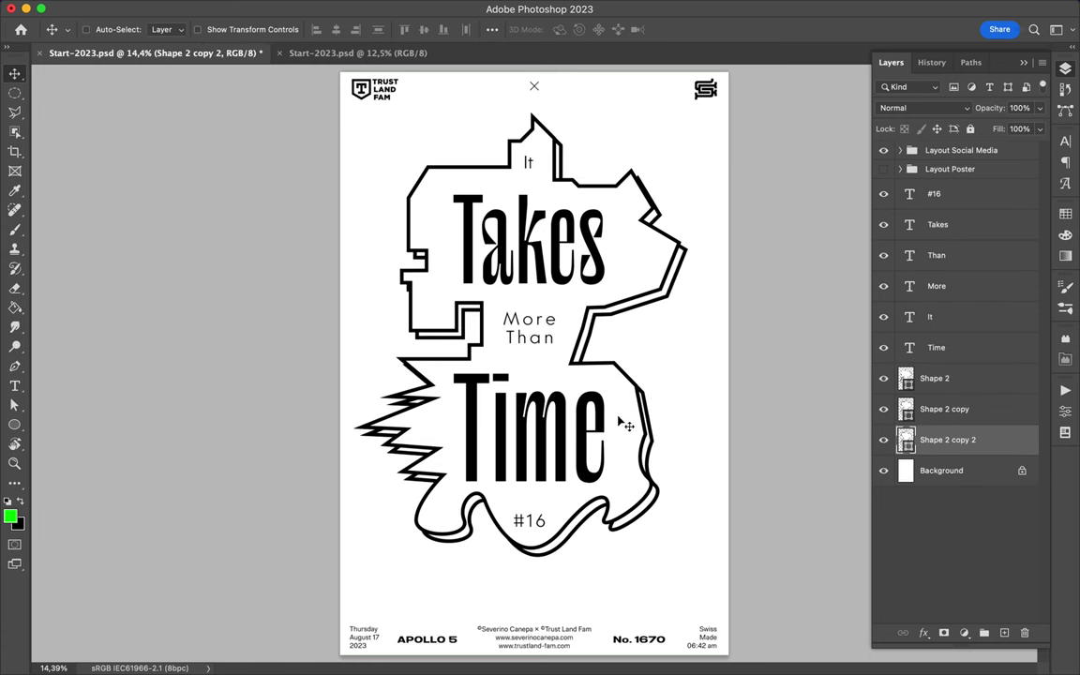
pyautogui.moveTo(622, 424); pyautogui.dragTo(628, 431)
# Draw a black-filled jagged zigzag shape to the right of More Than
pyautogui.press('u')
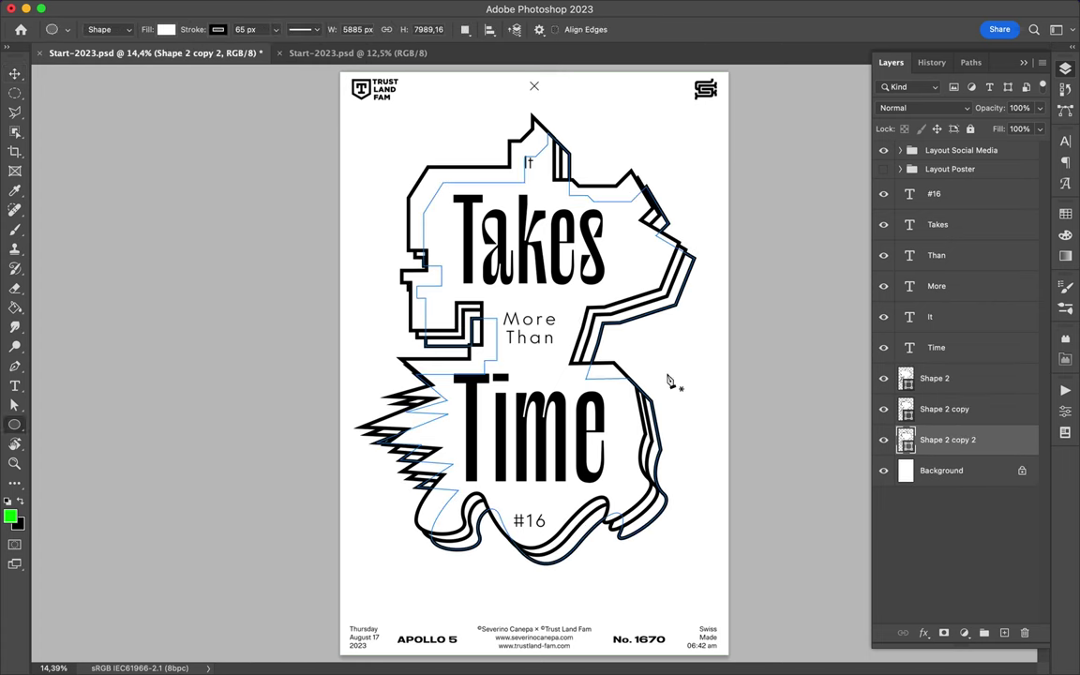
pyautogui.press('p')
pyautogui.click(575, 342)
pyautogui.click(659, 342)
pyautogui.click(624, 357)
pyautogui.click(675, 370)
pyautogui.click(626, 403)
pyautogui.click(557, 385)
pyautogui.click(567, 349)
pyautogui.click(166, 29)
pyautogui.click(71, 110)
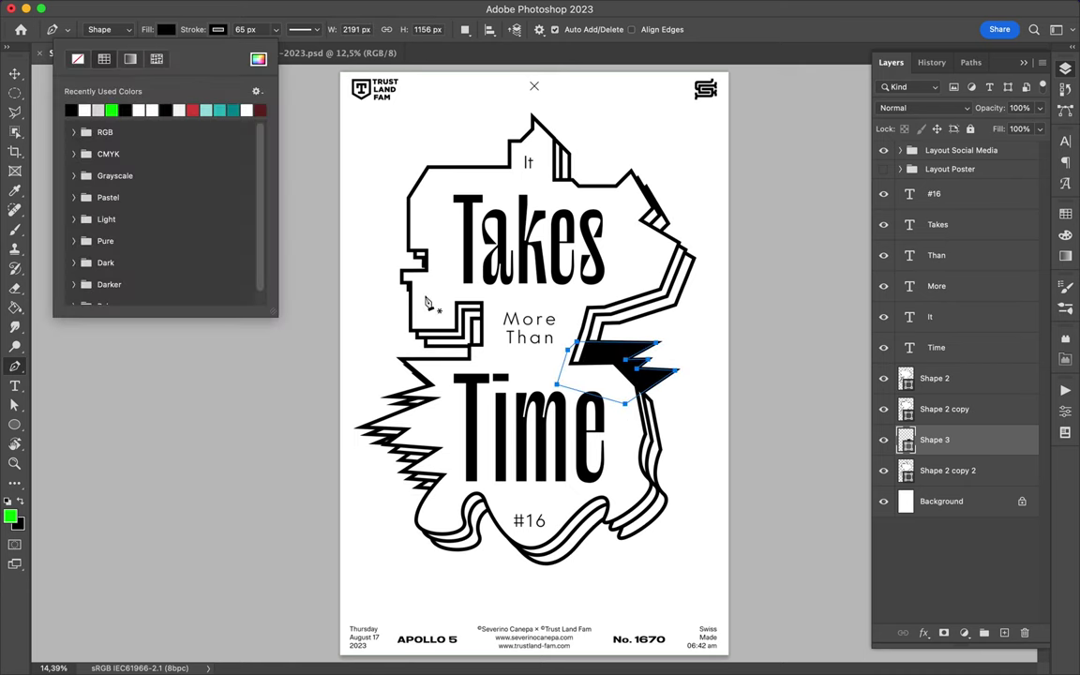
# Draw a curved black shape wrapping around the left of Takes
pyautogui.click(388, 250)
pyautogui.moveTo(395, 195); pyautogui.dragTo(392, 173)
pyautogui.moveTo(448, 148); pyautogui.dragTo(448, 104)
pyautogui.click(493, 181)
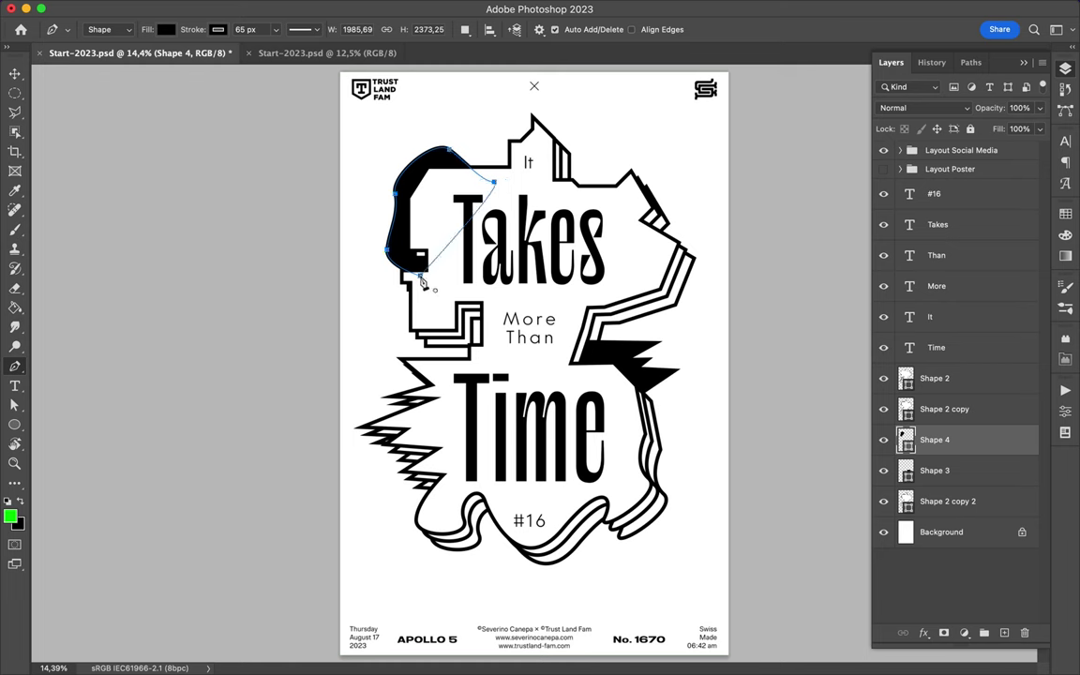
pyautogui.click(421, 278)
pyautogui.press('a')
pyautogui.click(506, 188)
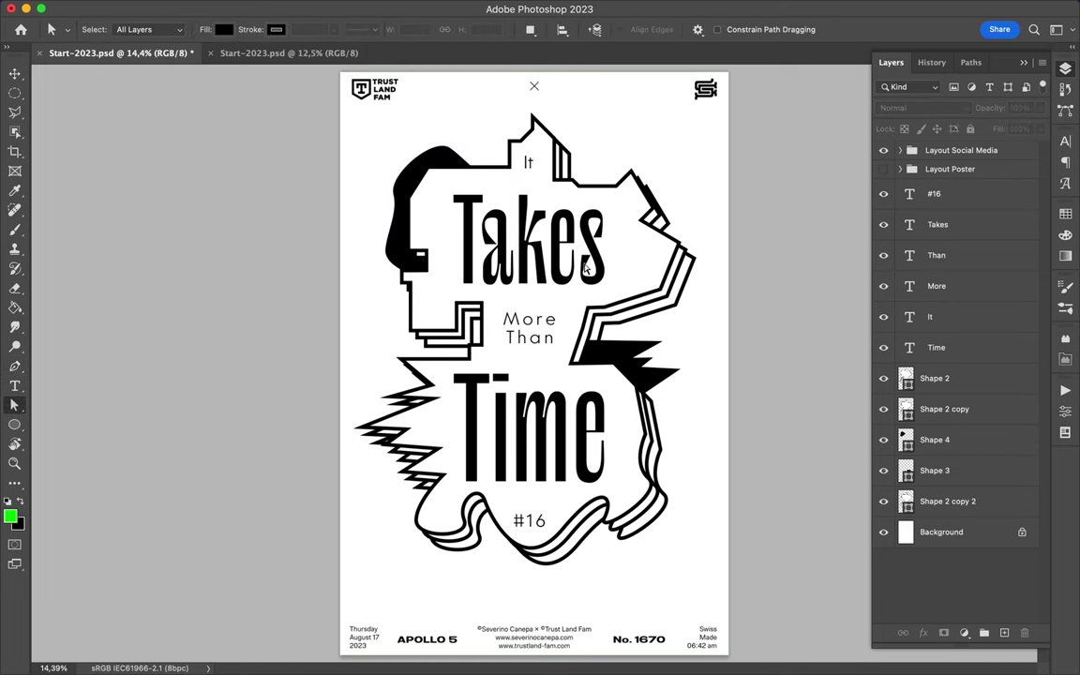
# Draw a black-filled shape below #16 and move it beneath the outlines
pyautogui.press('p')
pyautogui.moveTo(445, 540); pyautogui.dragTo(446, 572)
pyautogui.click(462, 562)
pyautogui.click(516, 548)
pyautogui.click(517, 476)
pyautogui.click(455, 483)
pyautogui.click(166, 29)
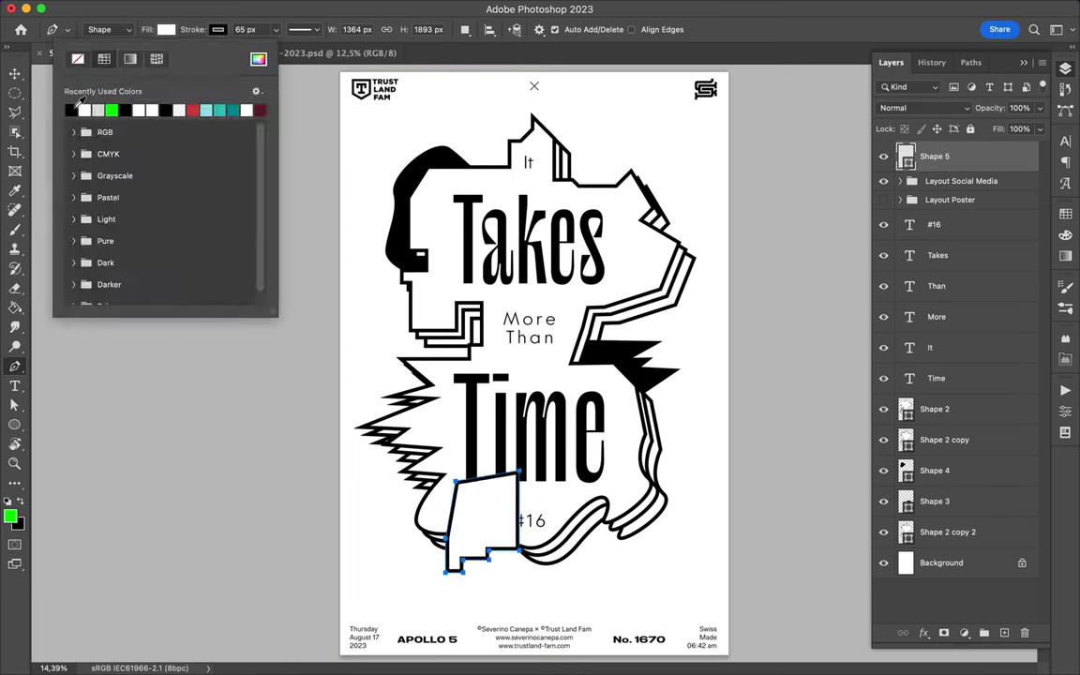
pyautogui.click(71, 110)
pyautogui.moveTo(935, 157); pyautogui.dragTo(935, 516)
pyautogui.press('v')
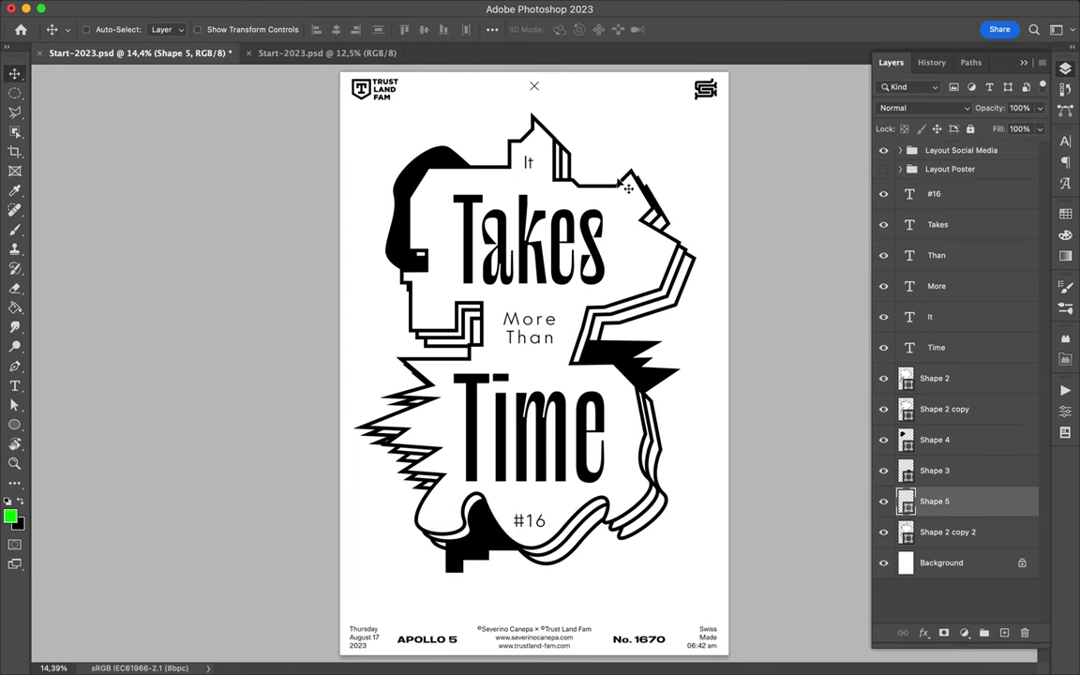
# Draw a spiky black crown shape at the top right of the poster
pyautogui.press('p')
pyautogui.click(581, 183)
pyautogui.click(607, 94)
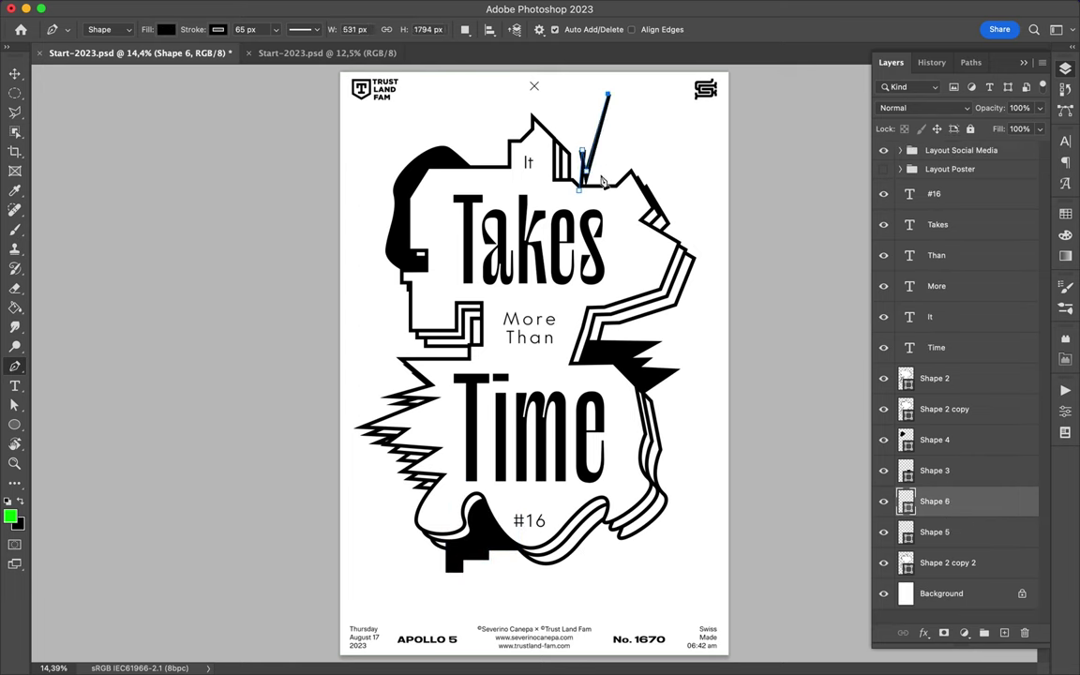
pyautogui.click(615, 145)
pyautogui.click(626, 128)
pyautogui.click(649, 161)
pyautogui.click(664, 147)
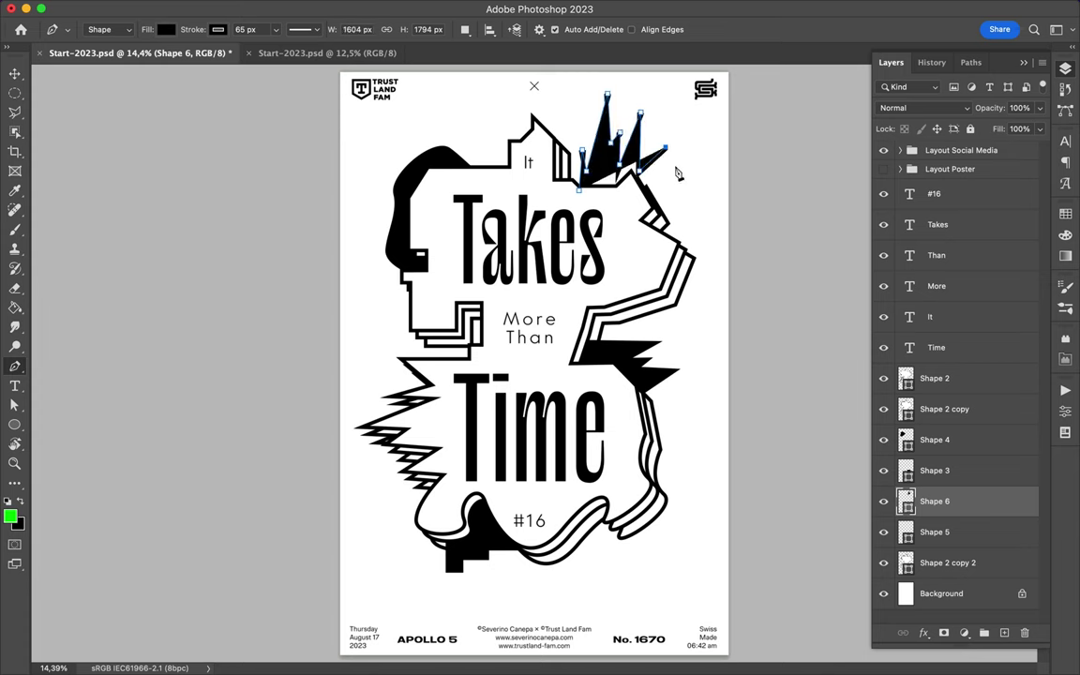
pyautogui.click(648, 222)
pyautogui.click(372, 384)
# Add a black jagged shape left of Time and select the rearmost outline copy
pyautogui.click(373, 349)
pyautogui.click(413, 349)
pyautogui.click(433, 380)
pyautogui.click(447, 385)
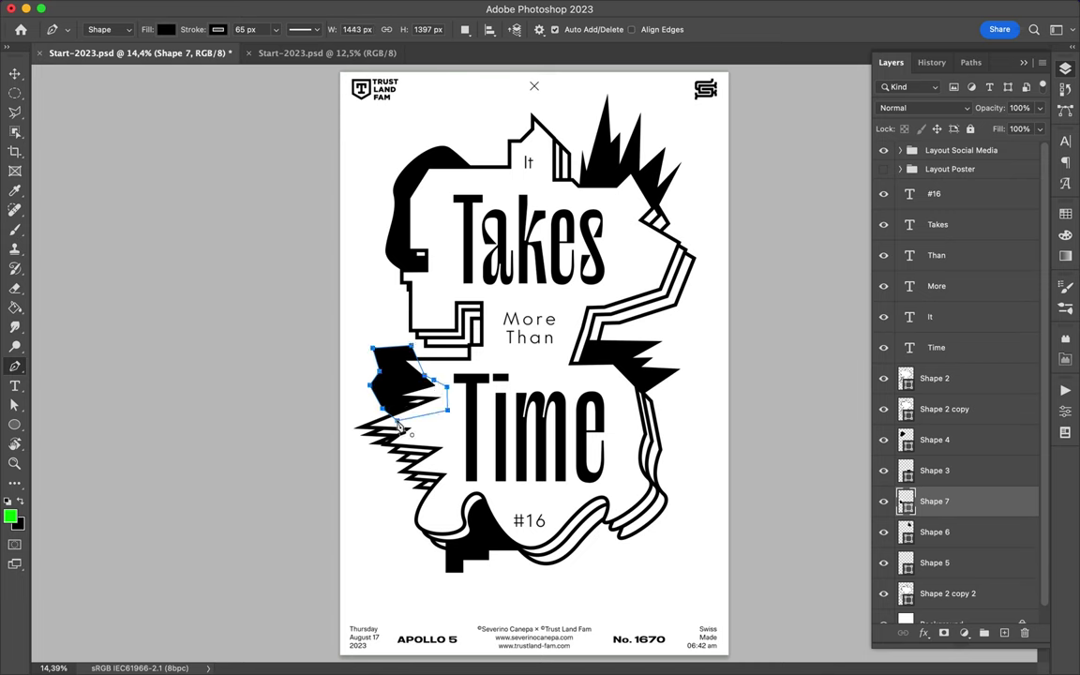
pyautogui.press('v')
pyautogui.keyDown('ctrl'); pyautogui.click(456, 347); pyautogui.keyUp('ctrl')
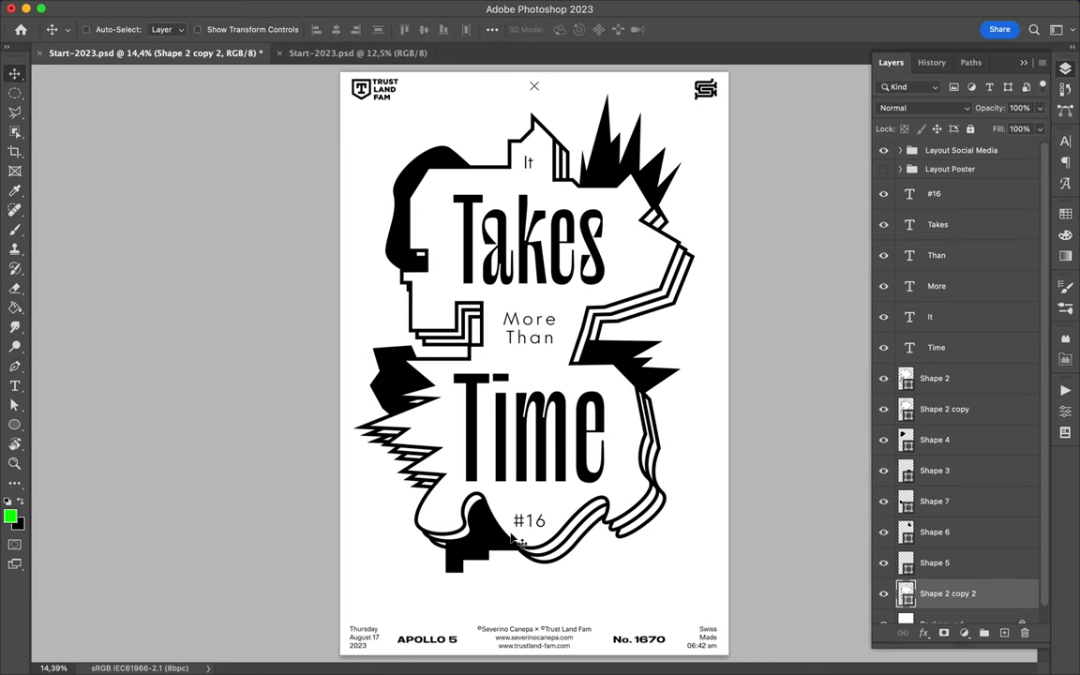
# Draw a closed black zigzag shape below #16
pyautogui.press('p')
pyautogui.click(543, 536)
pyautogui.click(583, 601)
pyautogui.click(579, 561)
pyautogui.click(644, 615)
pyautogui.click(687, 577)
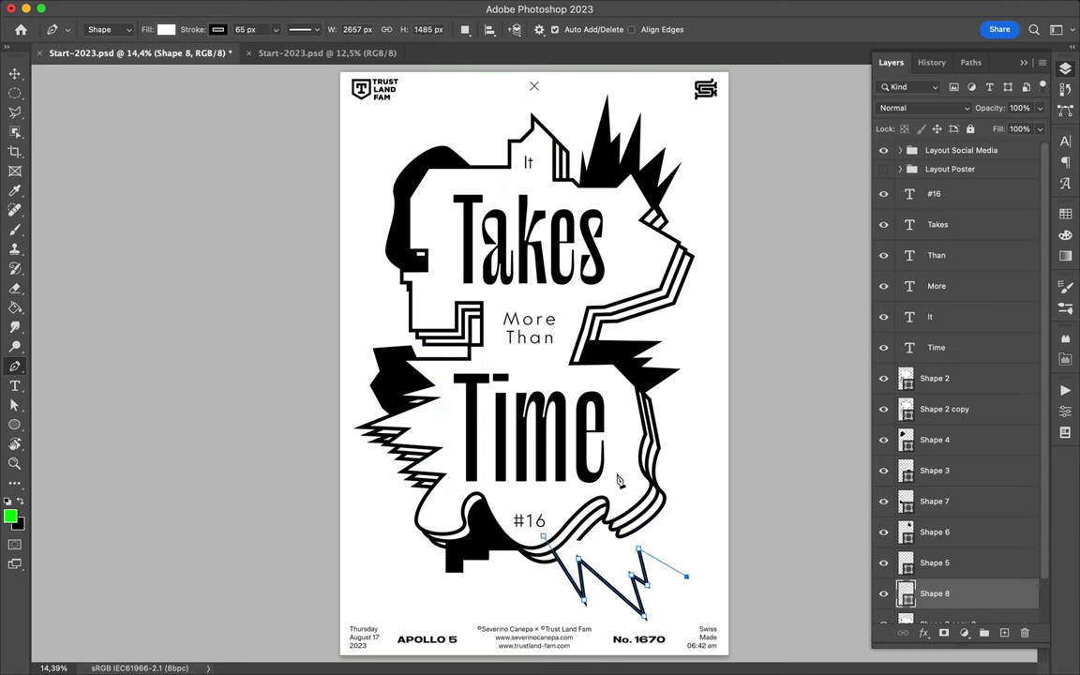
pyautogui.click(619, 481)
pyautogui.click(543, 537)
pyautogui.click(166, 29)
pyautogui.click(68, 44)
pyautogui.press('v')
# Draw a small white-filled outlined shape beside Time
pyautogui.press('p')
pyautogui.press('Escape')
pyautogui.click(630, 430)
pyautogui.click(684, 437)
pyautogui.click(611, 465)
pyautogui.click(166, 29)
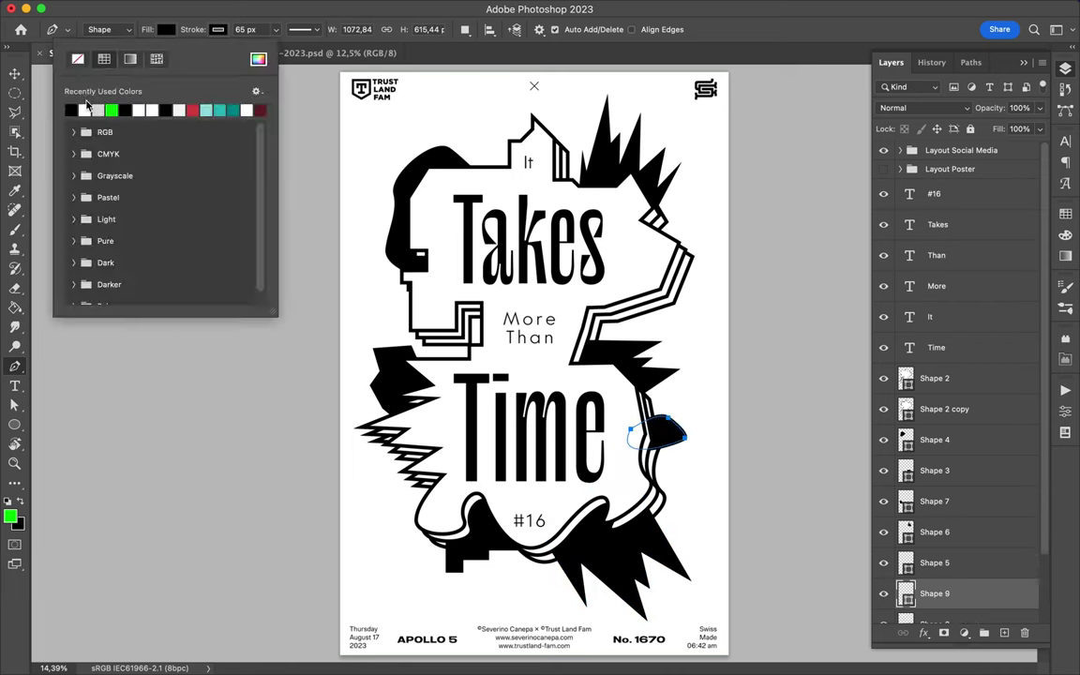
pyautogui.click(71, 98)
# Duplicate the small shape and offset the copy down-right of the original
pyautogui.scroll(-1, 1008, 549)
pyautogui.hotkey('ctrl', 'j')
pyautogui.press('v')
pyautogui.moveTo(675, 436); pyautogui.dragTo(688, 451)
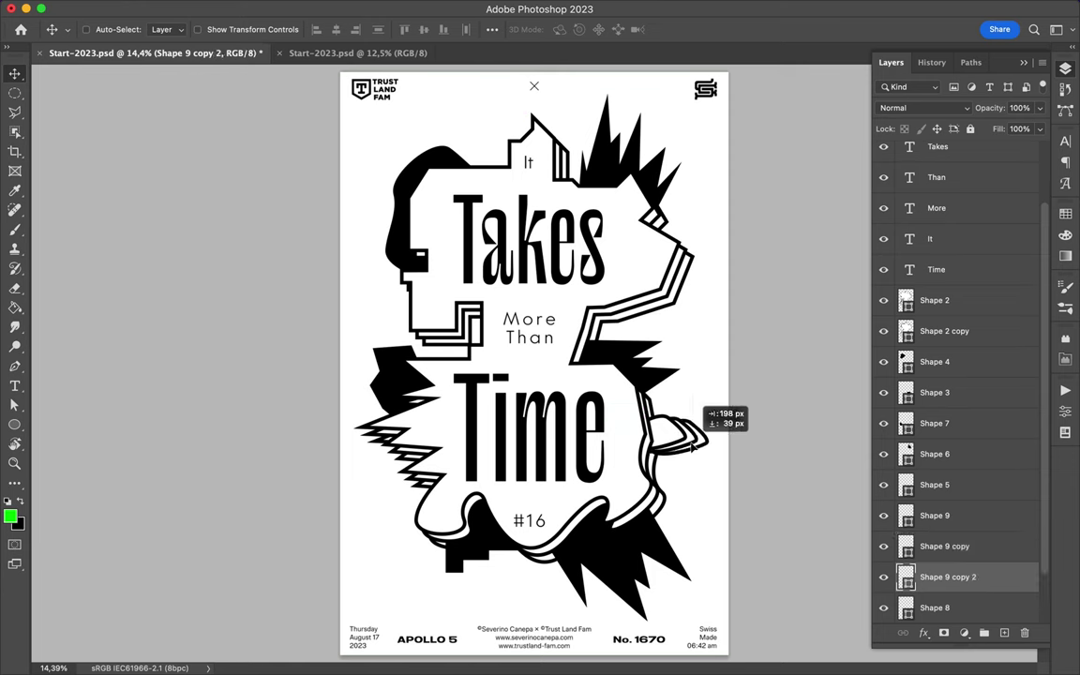
pyautogui.hotkey('alt', ']')
# Fill the middle stacked copy beside Time with green
pyautogui.press('a')
pyautogui.click(223, 29)
pyautogui.click(445, 274)
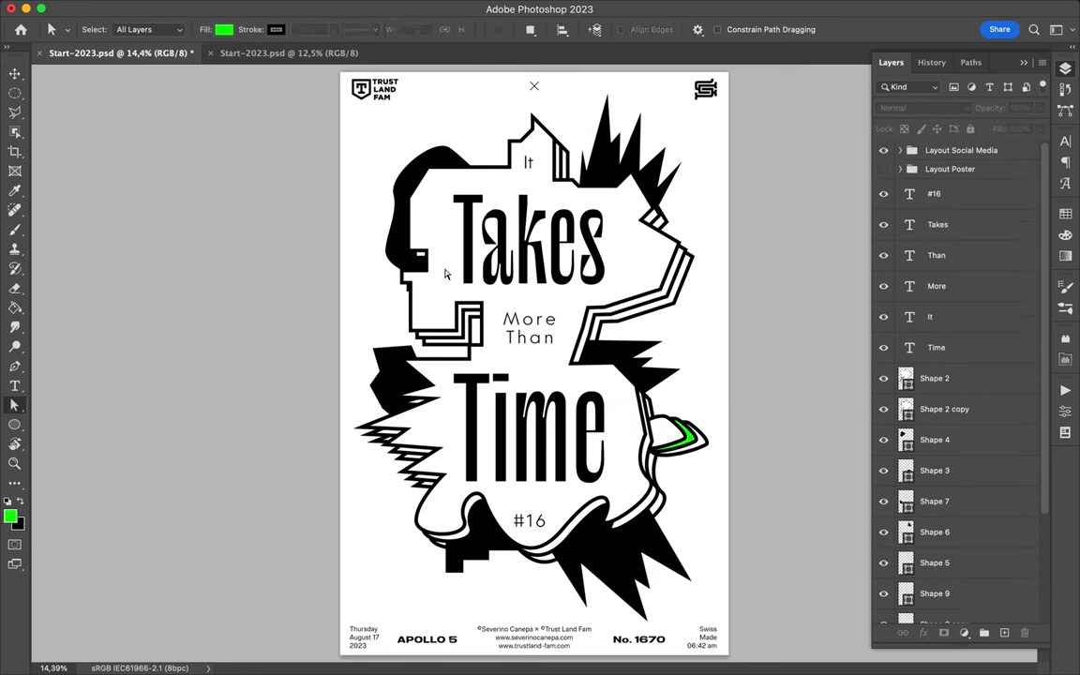
# Draw a circle left of More Than and give the middle circle a light grey fill
pyautogui.press('u')
pyautogui.moveTo(404, 291)
pyautogui.mouseDown()
pyautogui.moveTo(442, 327)
pyautogui.moveTo(406, 315)
pyautogui.moveTo(417, 320)
pyautogui.mouseUp()
pyautogui.press('v')
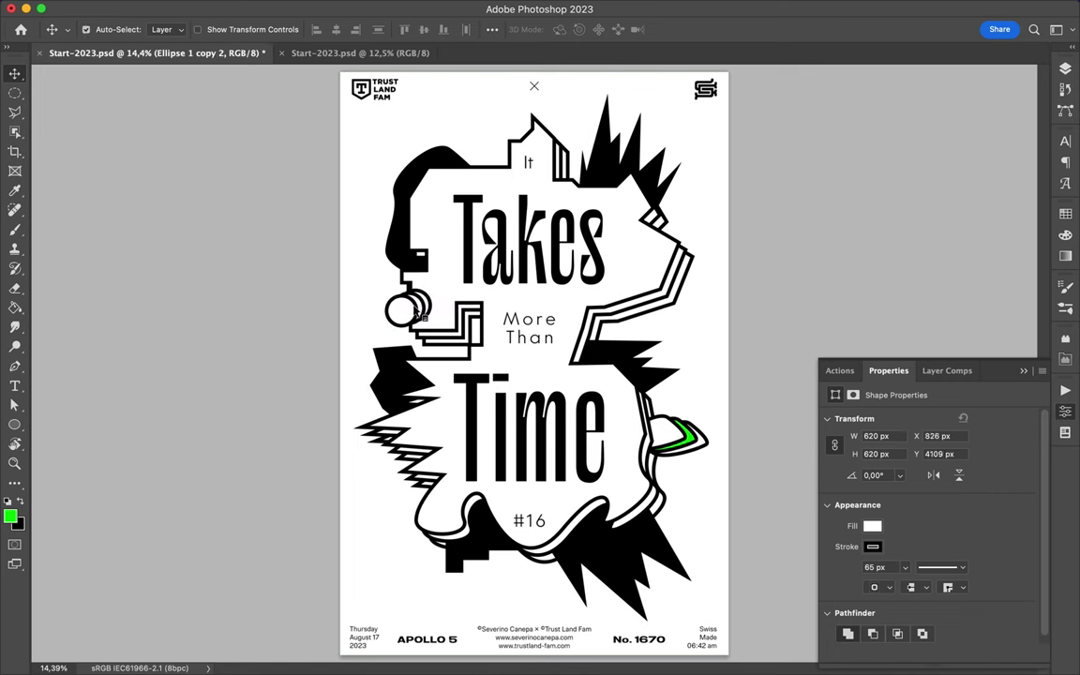
pyautogui.press('a')
pyautogui.click(225, 30)
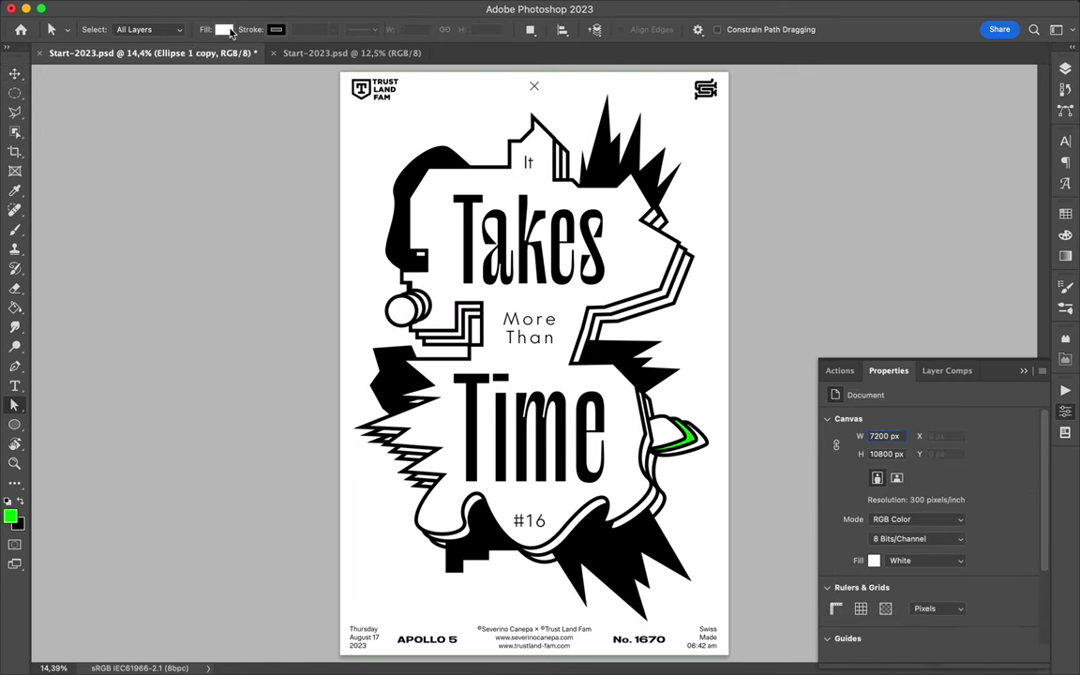
pyautogui.click(206, 29)
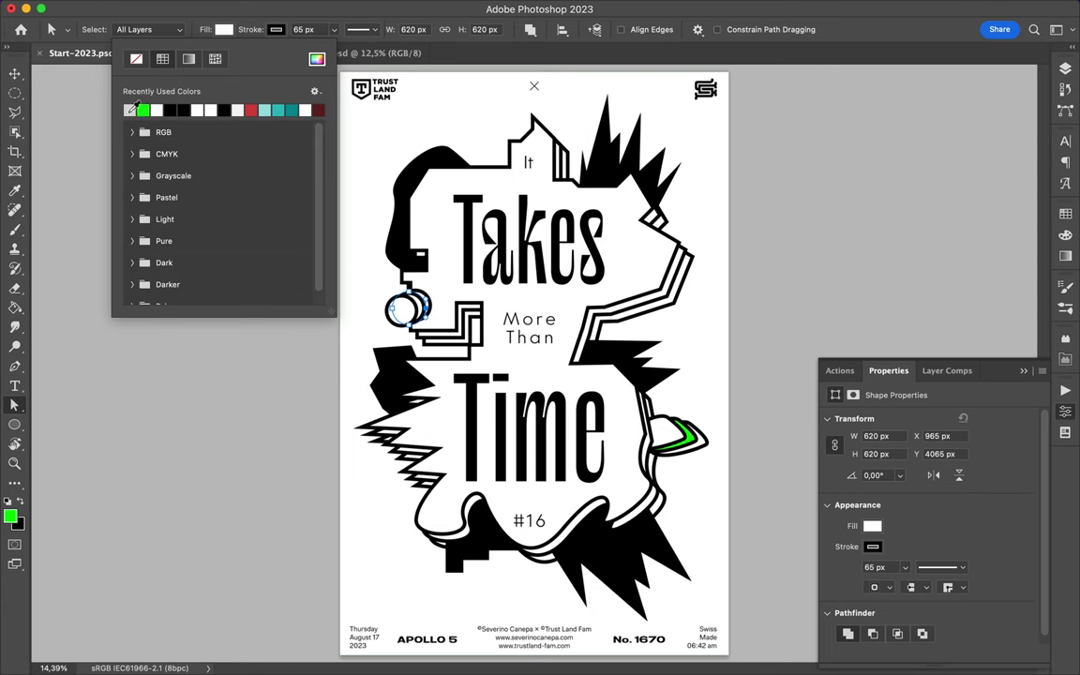
pyautogui.click(15, 75)
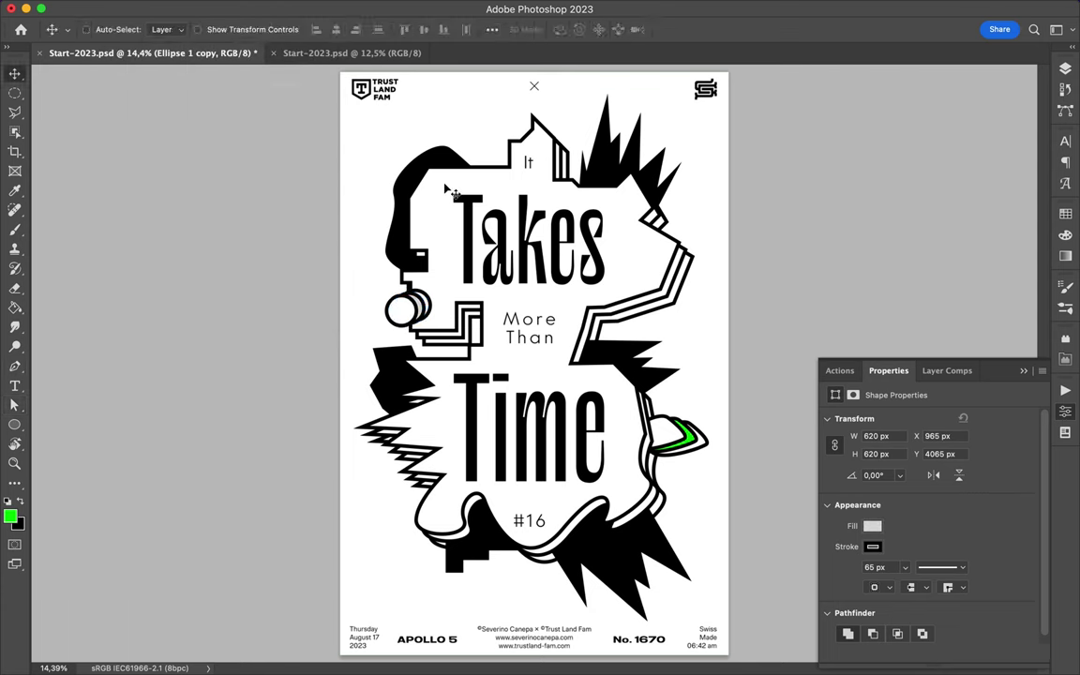
# Draw a closed stepped box outline around the word Takes with the Pen tool
pyautogui.click(14, 366)
pyautogui.click(449, 178)
pyautogui.click(436, 190)
pyautogui.click(436, 238)
pyautogui.click(445, 241)
pyautogui.click(446, 278)
pyautogui.click(471, 290)
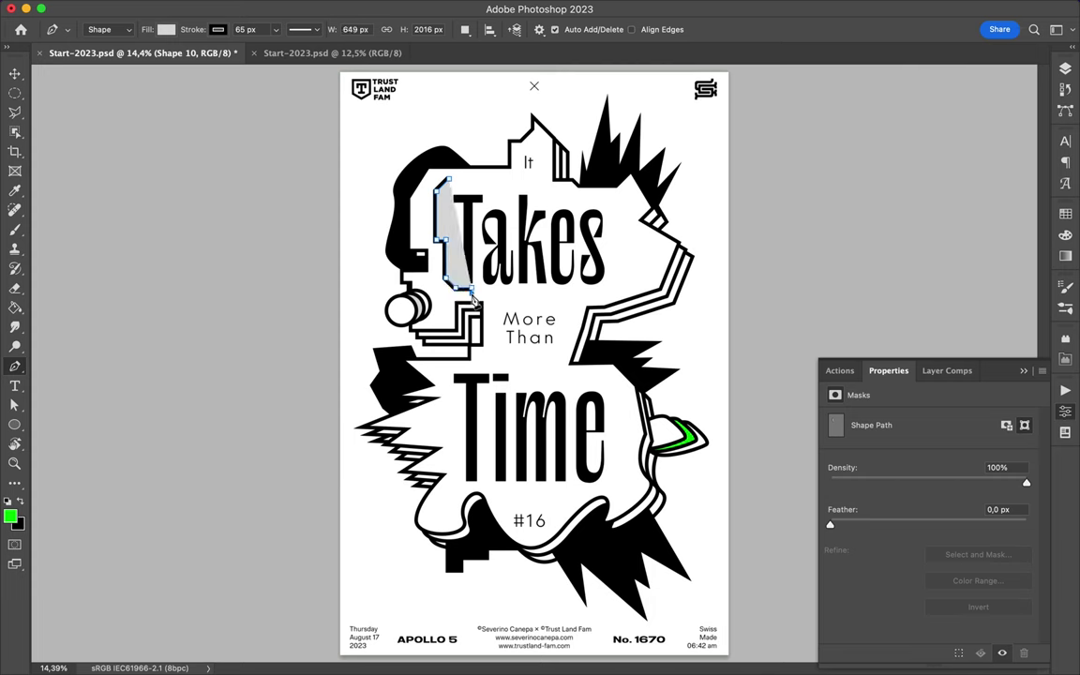
pyautogui.click(581, 293)
pyautogui.click(612, 283)
pyautogui.click(621, 258)
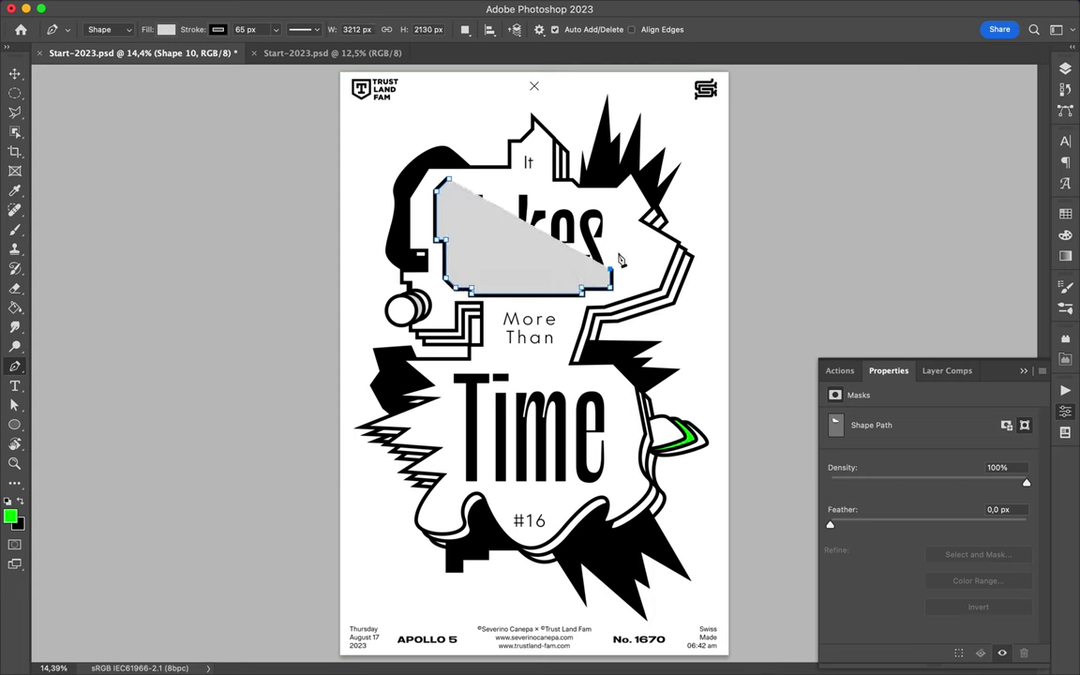
pyautogui.click(621, 204)
pyautogui.click(551, 201)
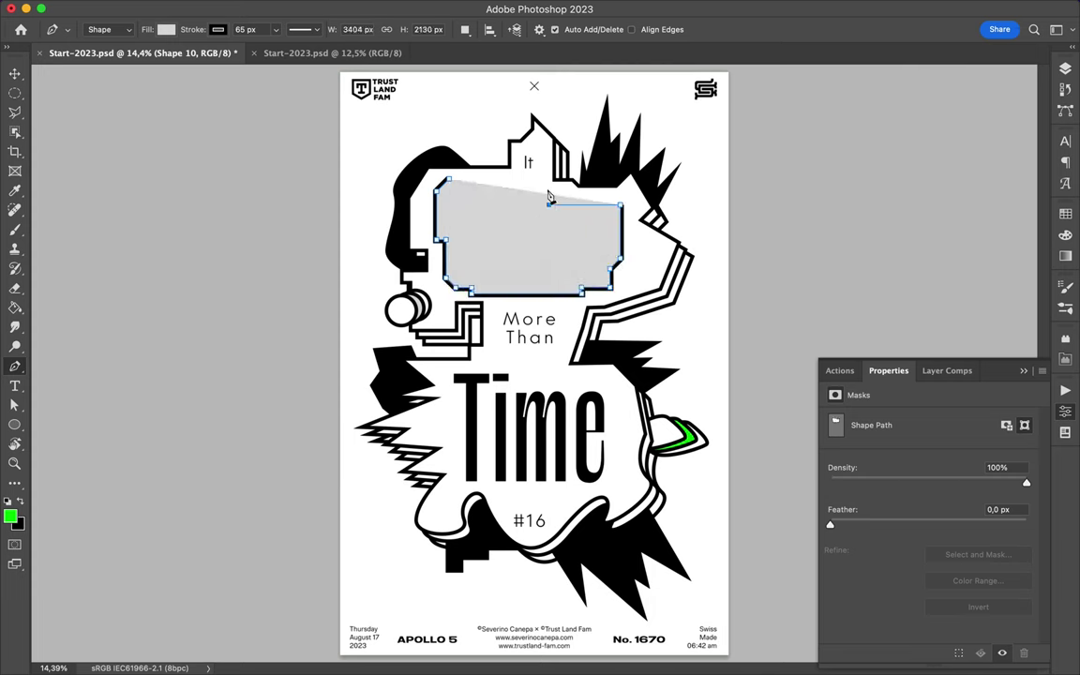
pyautogui.click(449, 183)
pyautogui.scroll(3, 455, 185)
# Move the box and circle layers beneath the text in the Layers panel
pyautogui.press('a')
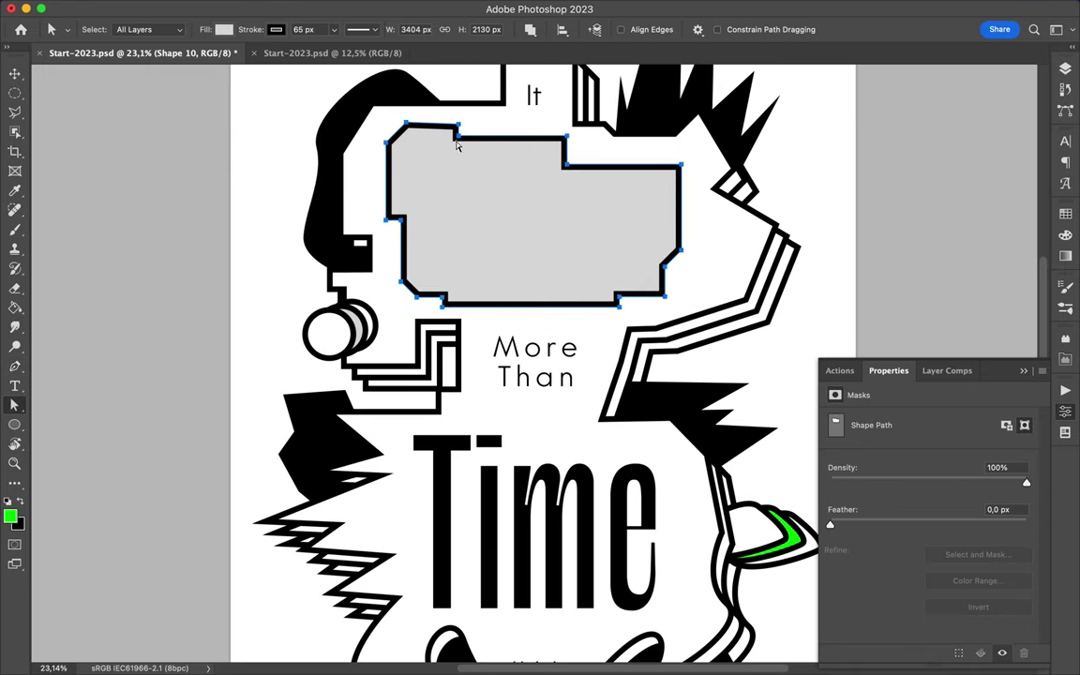
pyautogui.press('v')
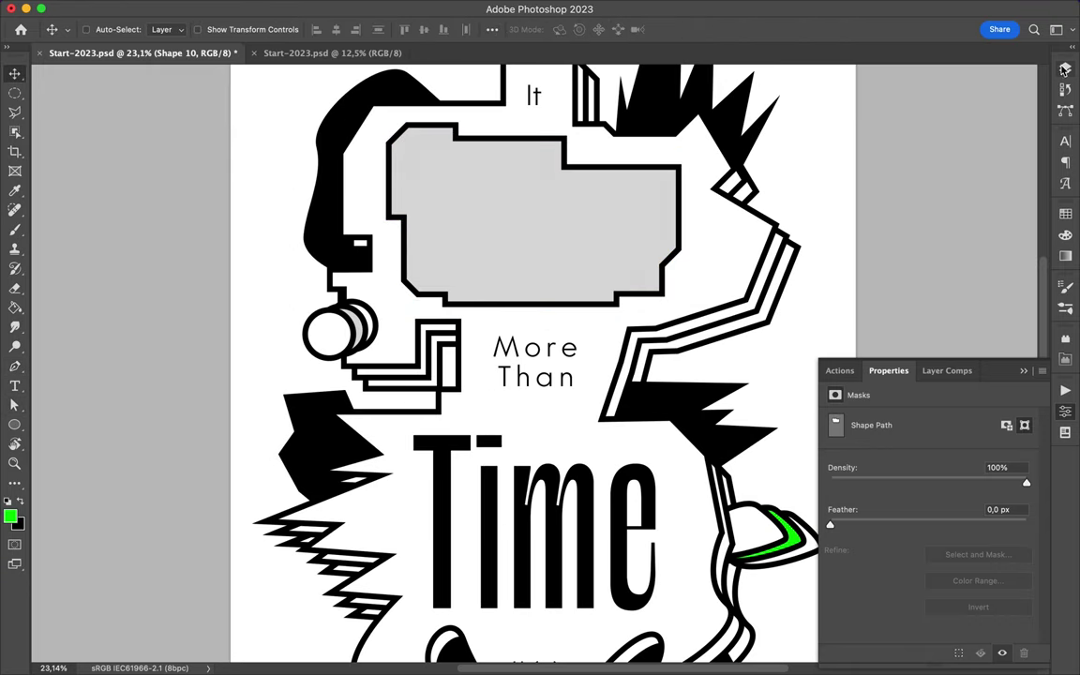
pyautogui.press('F7')
pyautogui.moveTo(938, 183); pyautogui.dragTo(931, 496)
# Change the box outline's stroke alignment and nudge its bottom edge slightly down
pyautogui.press('a')
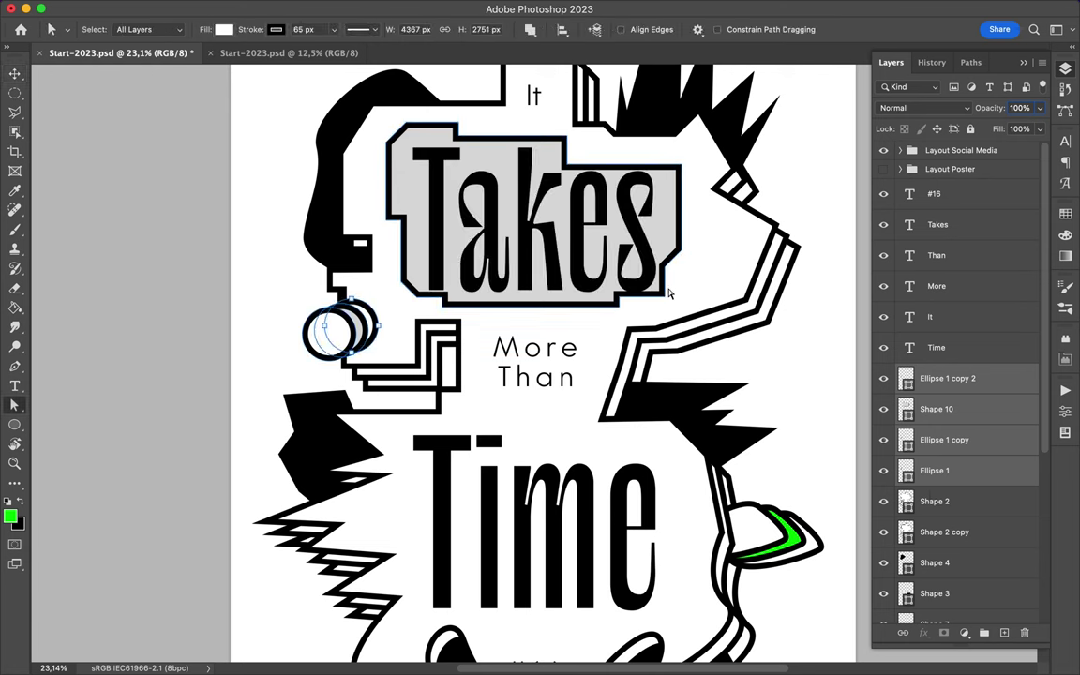
pyautogui.click(937, 409)
pyautogui.click(359, 29)
pyautogui.click(310, 191)
pyautogui.click(420, 303)
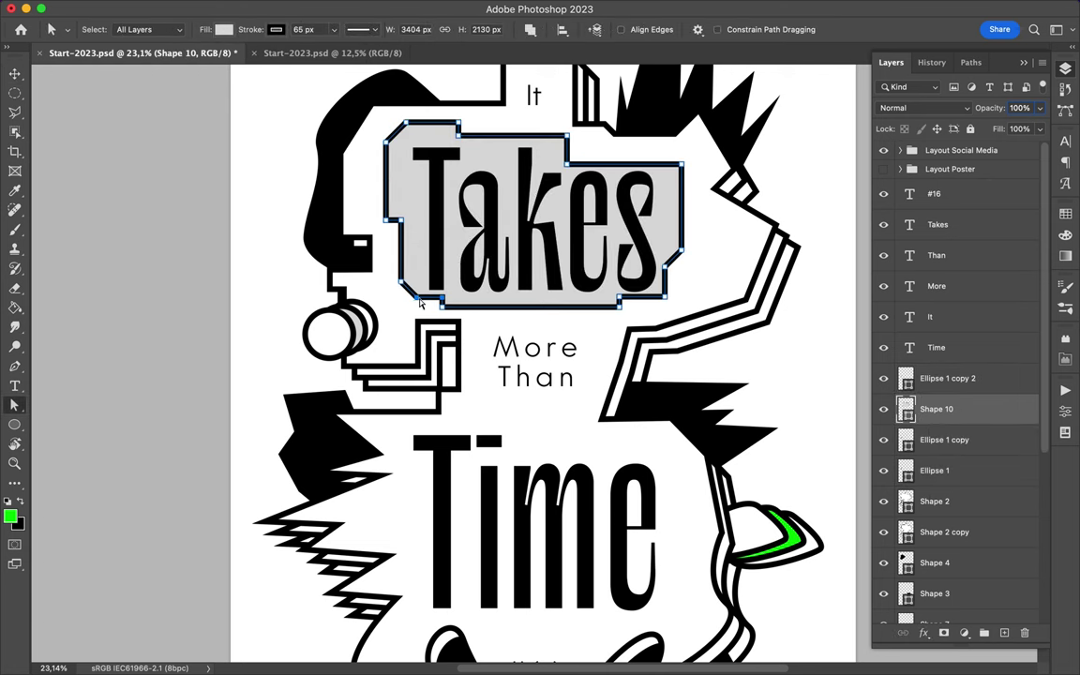
pyautogui.hotkey('shift', 'Down')
pyautogui.hotkey('shift', 'Down')
pyautogui.hotkey('shift', 'Down')
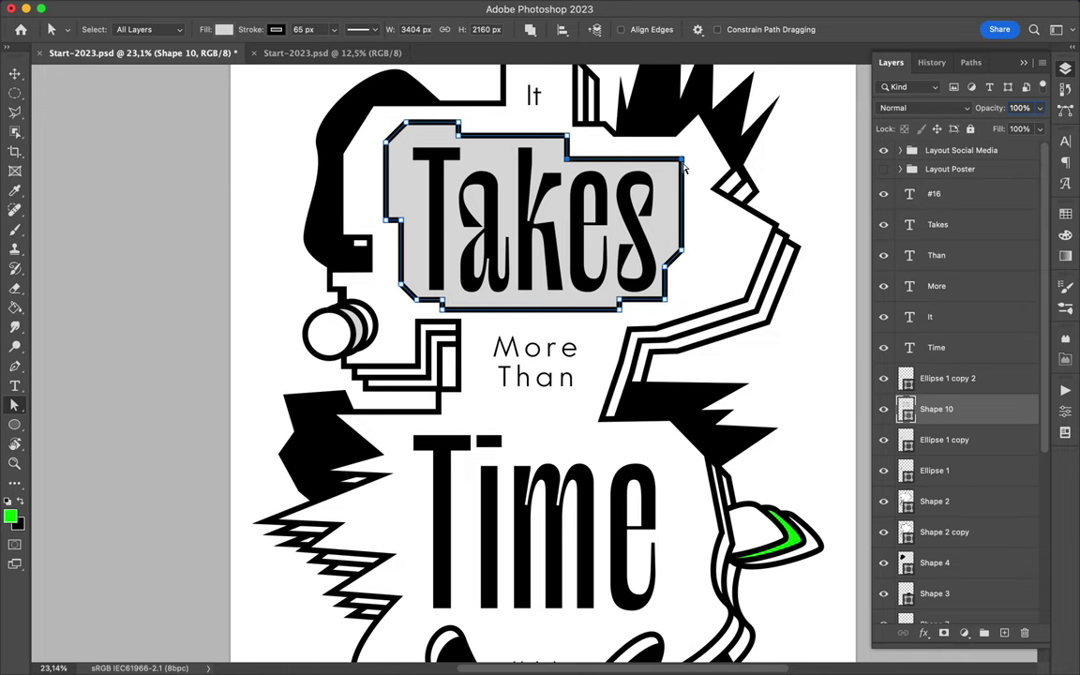
pyautogui.hotkey('ctrl', '0')
# Color the word Takes white using the Swatches panel
pyautogui.press('v')
pyautogui.click(937, 224)
pyautogui.click(1066, 213)
pyautogui.click(887, 253)
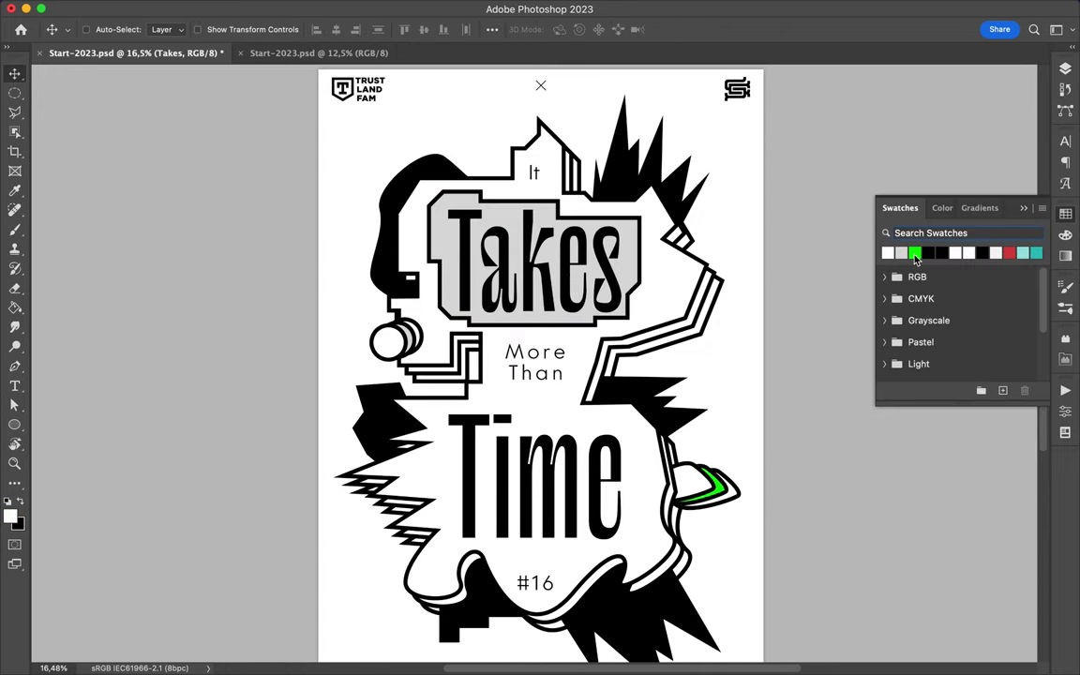
pyautogui.hotkey('alt', 'BackSpace')
pyautogui.scroll(-1, 662, 363)
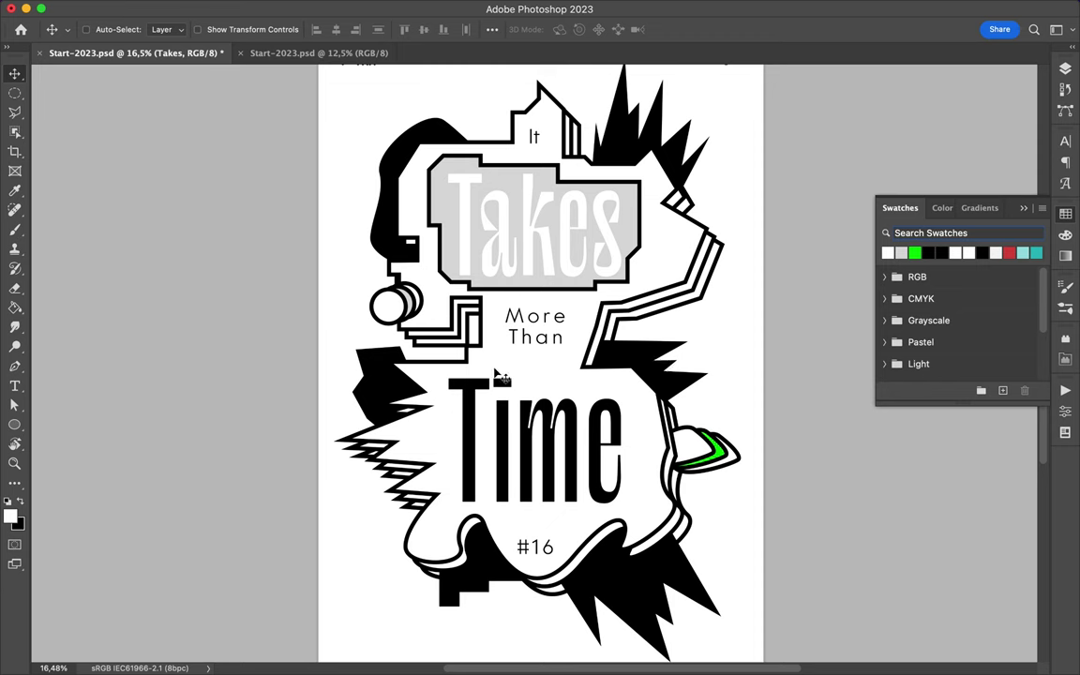
# Draw a curved blob around More Than, move its layer beneath the text, and nudge it into place
pyautogui.press('p')
pyautogui.click(502, 284)
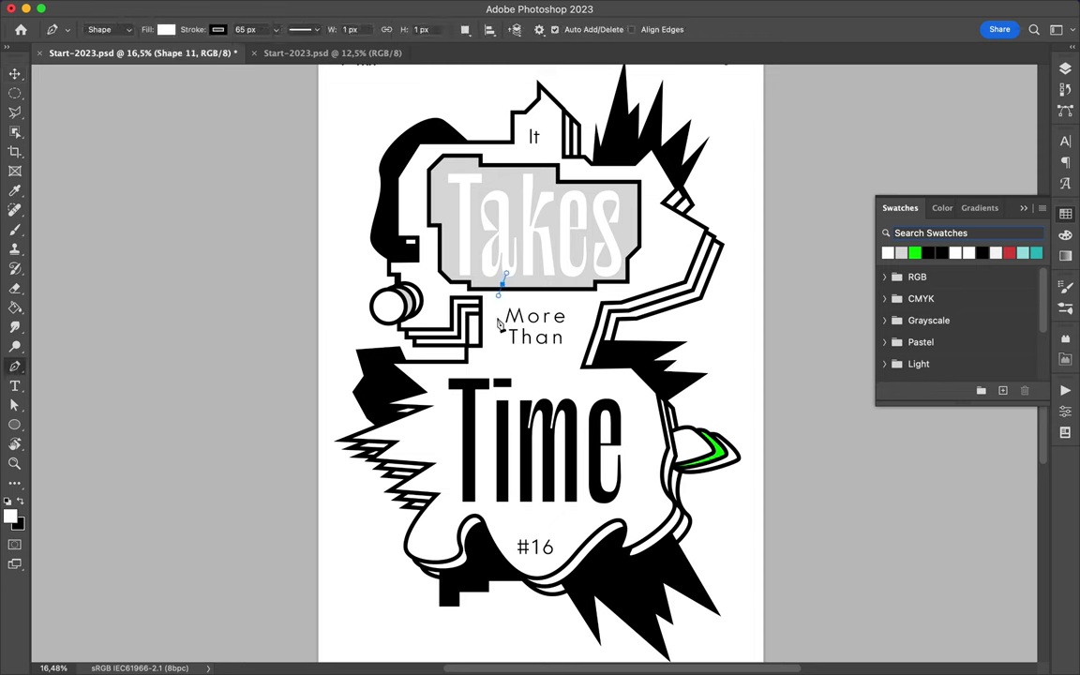
pyautogui.moveTo(507, 365); pyautogui.dragTo(579, 347)
pyautogui.click(586, 307)
pyautogui.moveTo(501, 284); pyautogui.dragTo(528, 265)
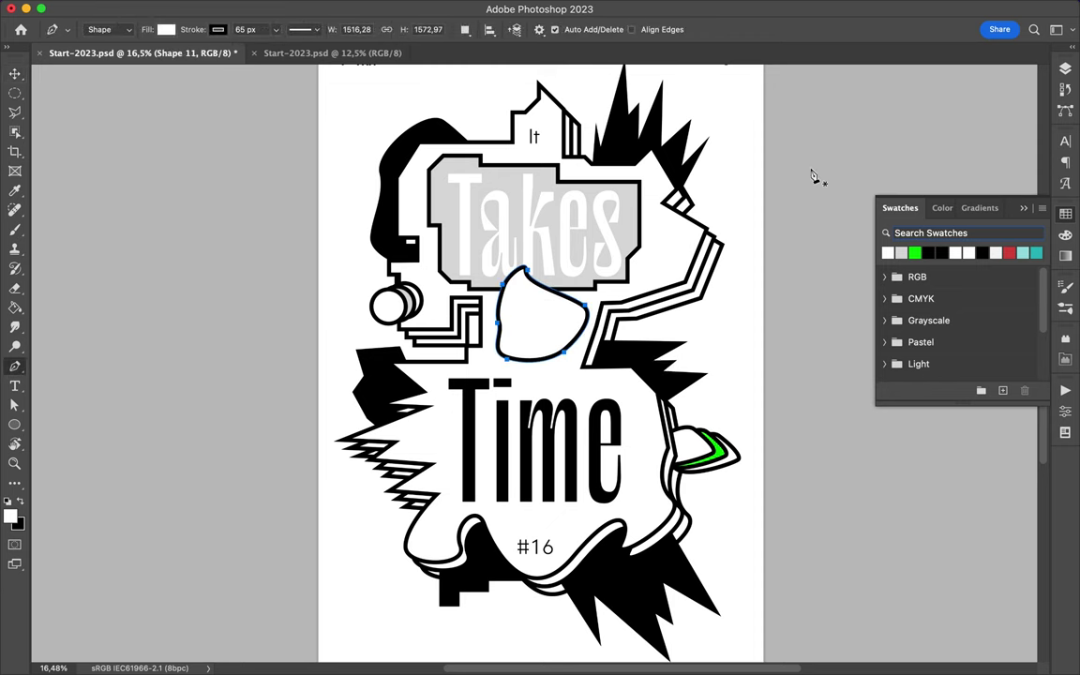
pyautogui.click(1066, 68)
pyautogui.moveTo(966, 416); pyautogui.dragTo(970, 501)
pyautogui.press('v')
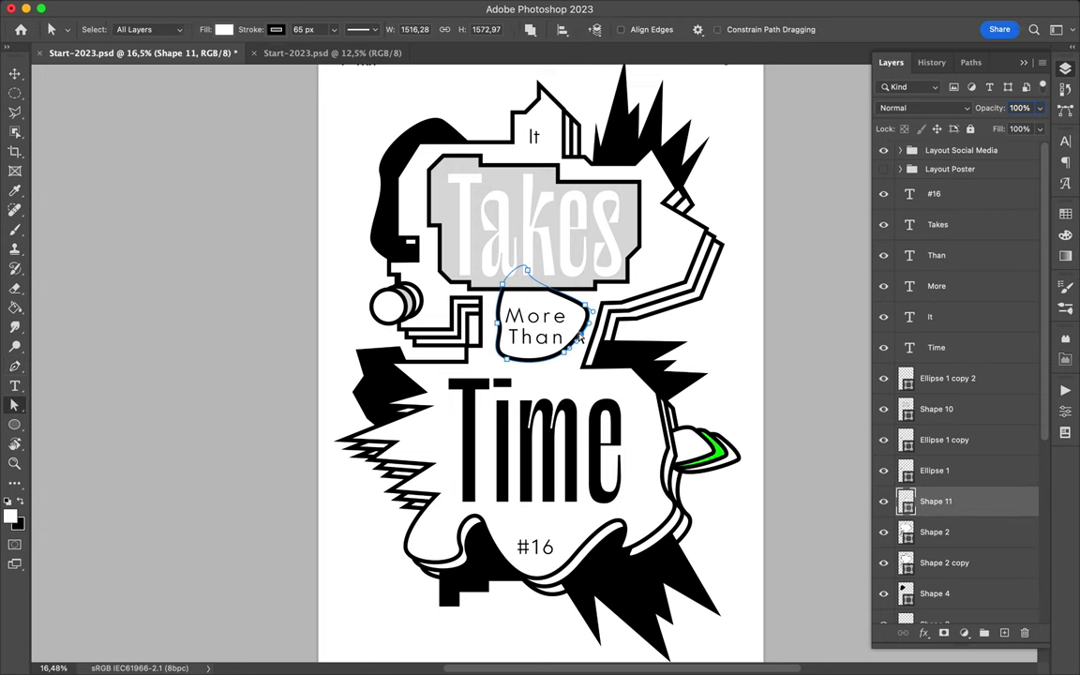
pyautogui.moveTo(574, 333); pyautogui.dragTo(579, 342)
# Begin a zigzag outline above the word Time
pyautogui.press('p')
pyautogui.click(452, 375)
pyautogui.click(512, 373)
pyautogui.click(559, 380)
# Complete the jagged burst outline around Time and close it at its start
pyautogui.click(598, 373)
pyautogui.click(617, 383)
pyautogui.click(643, 399)
pyautogui.click(667, 406)
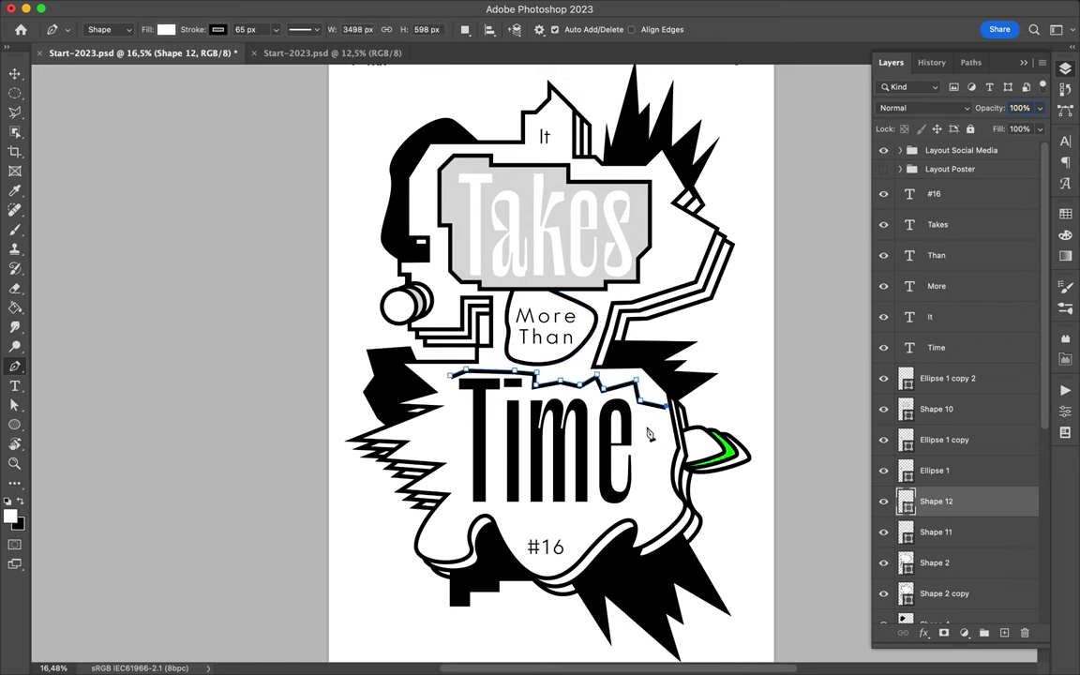
pyautogui.click(640, 427)
pyautogui.click(663, 449)
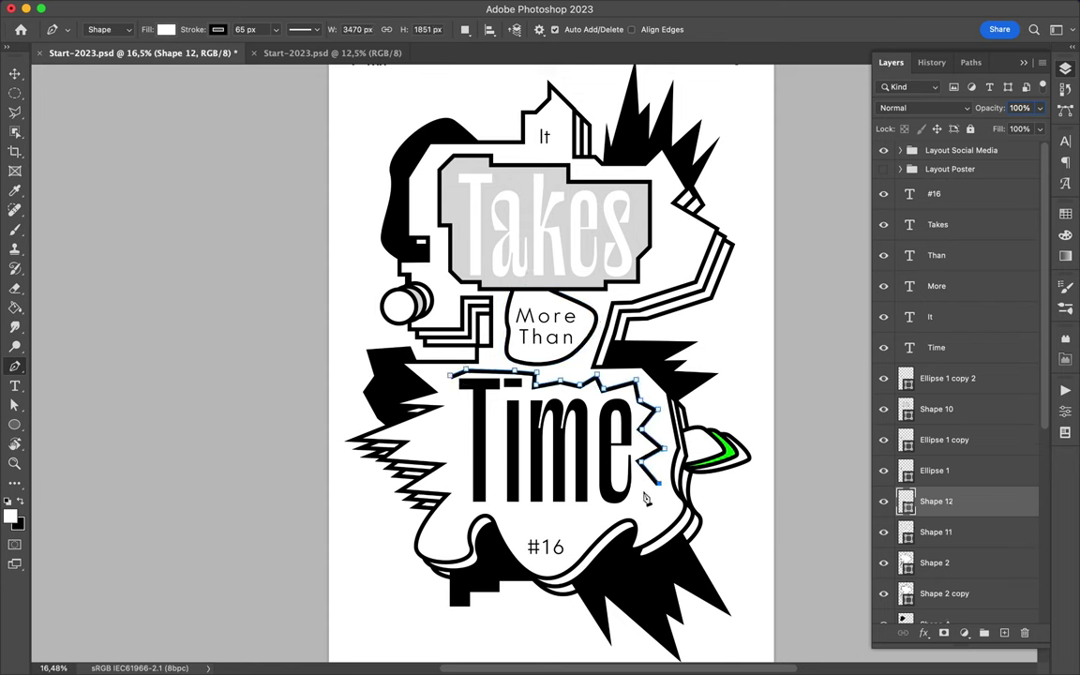
pyautogui.click(614, 514)
pyautogui.click(601, 516)
pyautogui.click(578, 538)
pyautogui.click(554, 507)
pyautogui.click(508, 516)
pyautogui.click(492, 512)
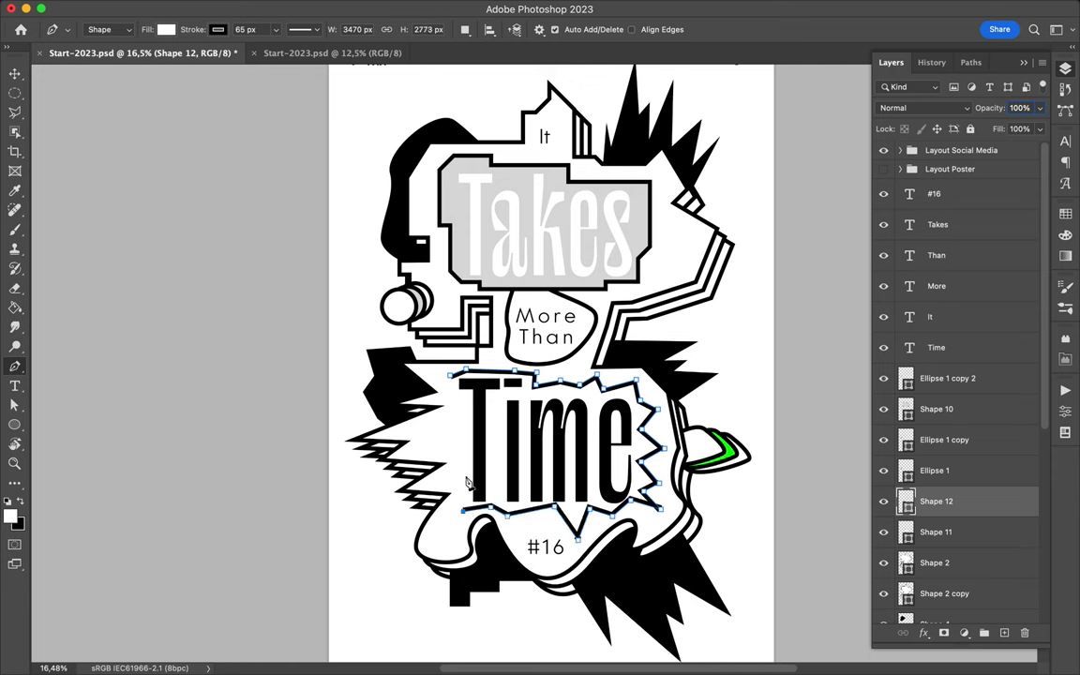
pyautogui.click(450, 376)
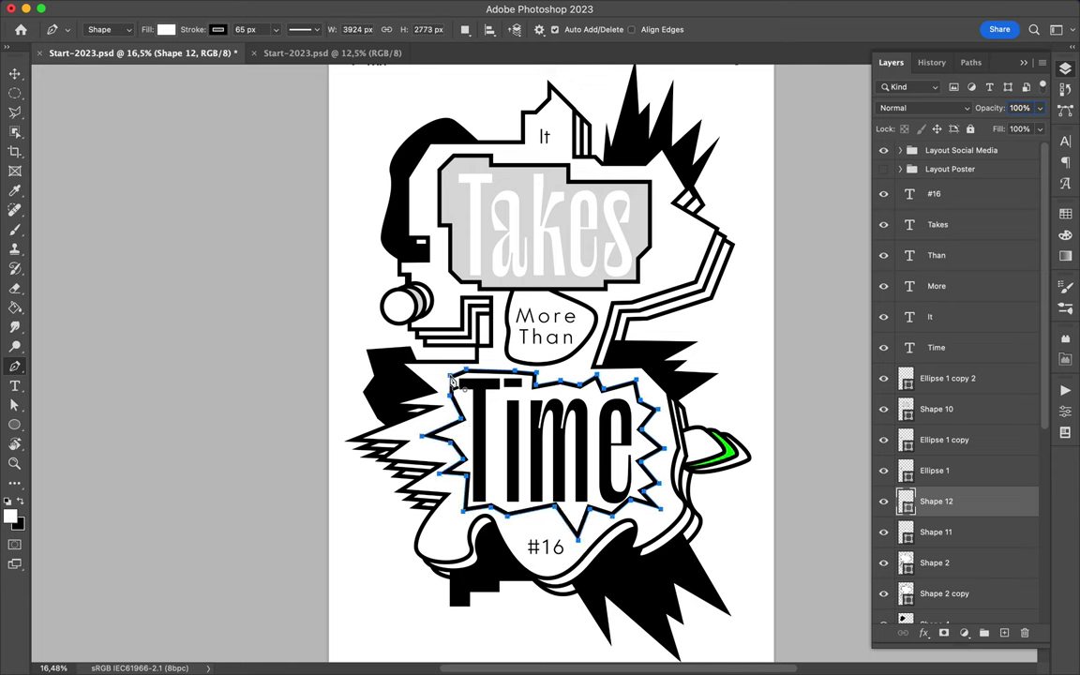
# Review the stroke style options and start a new outline around #16
pyautogui.click(302, 30)
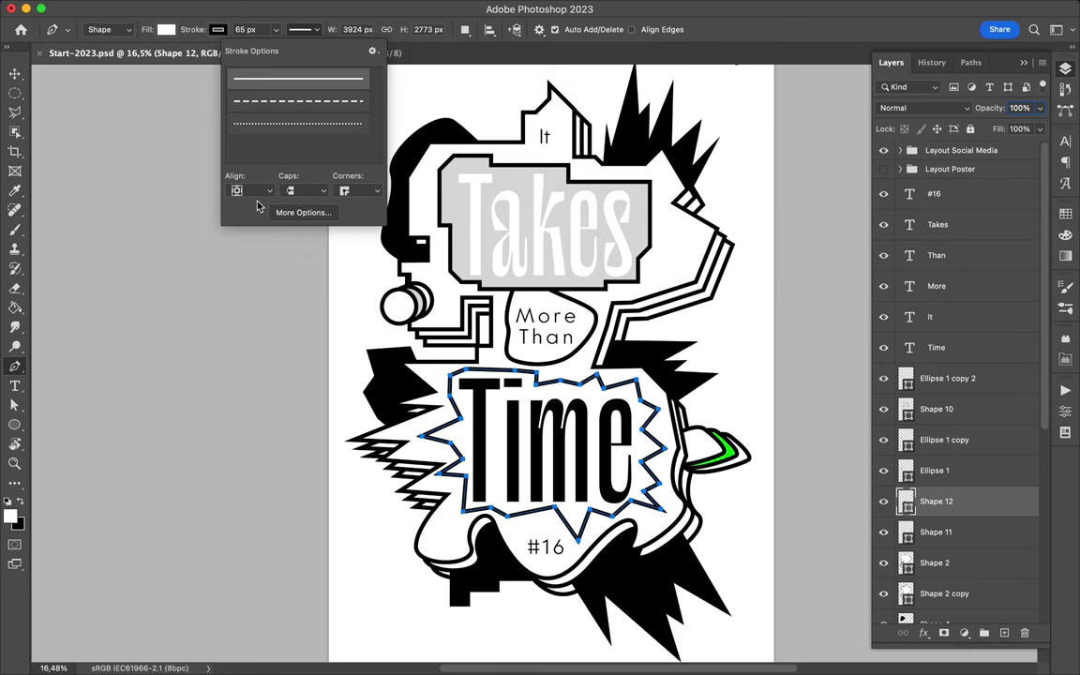
pyautogui.click(549, 573)
pyautogui.click(520, 544)
pyautogui.click(569, 514)
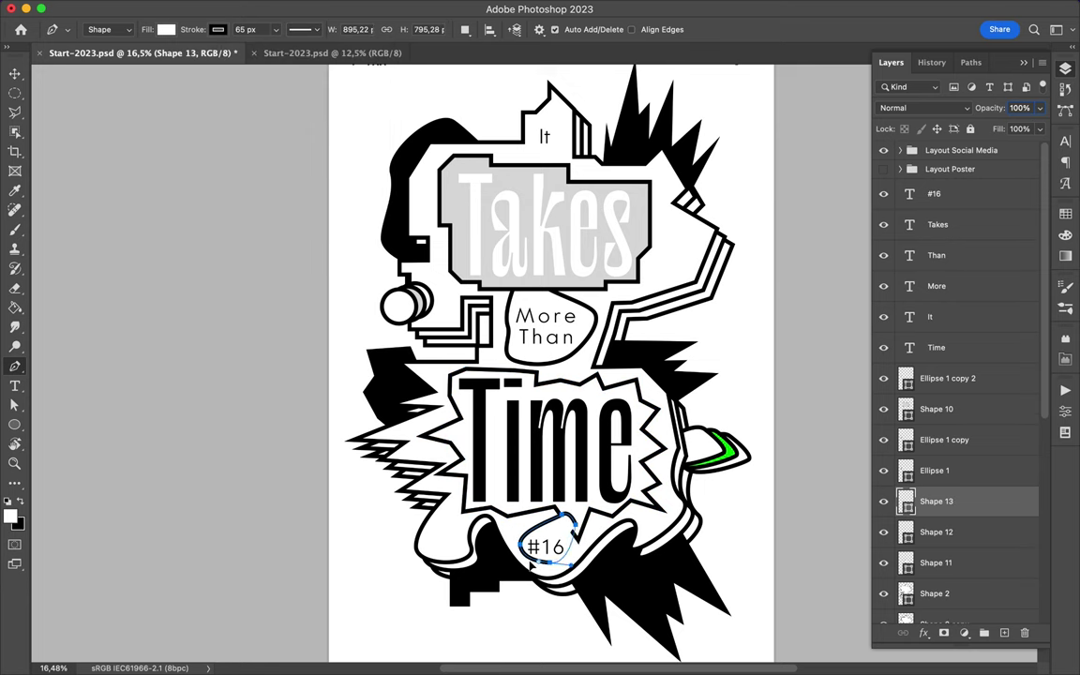
# Move Shape 13 below Shape 11 and duplicate the #16 outline as an offset copy
pyautogui.moveTo(937, 501); pyautogui.dragTo(966, 578)
pyautogui.press('v')
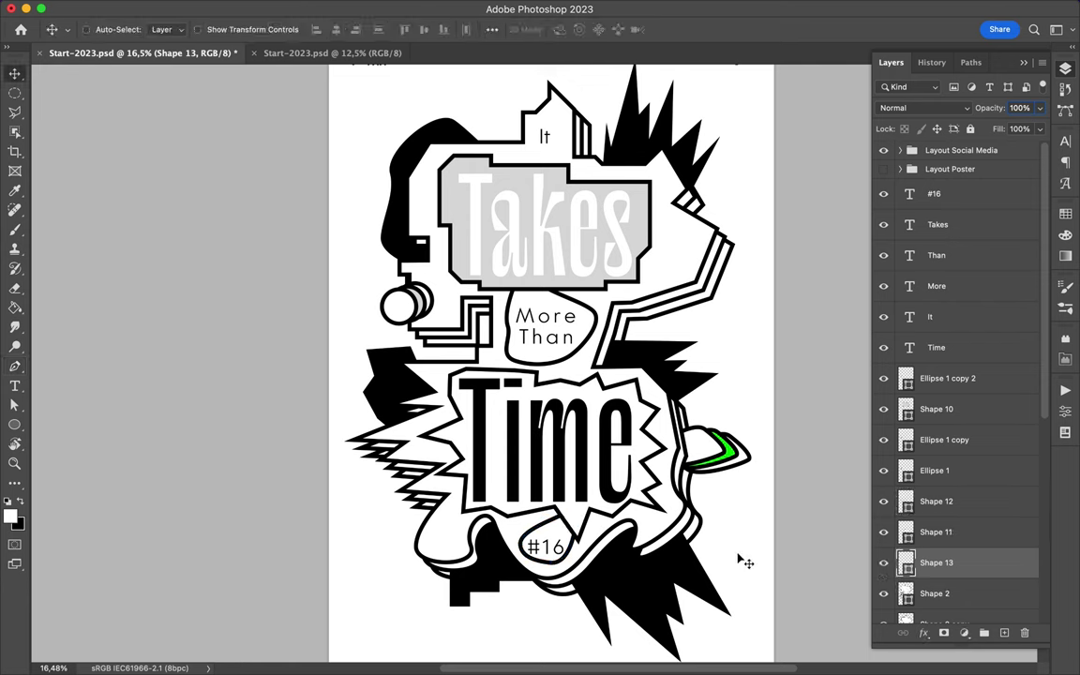
pyautogui.moveTo(553, 535); pyautogui.dragTo(551, 531)
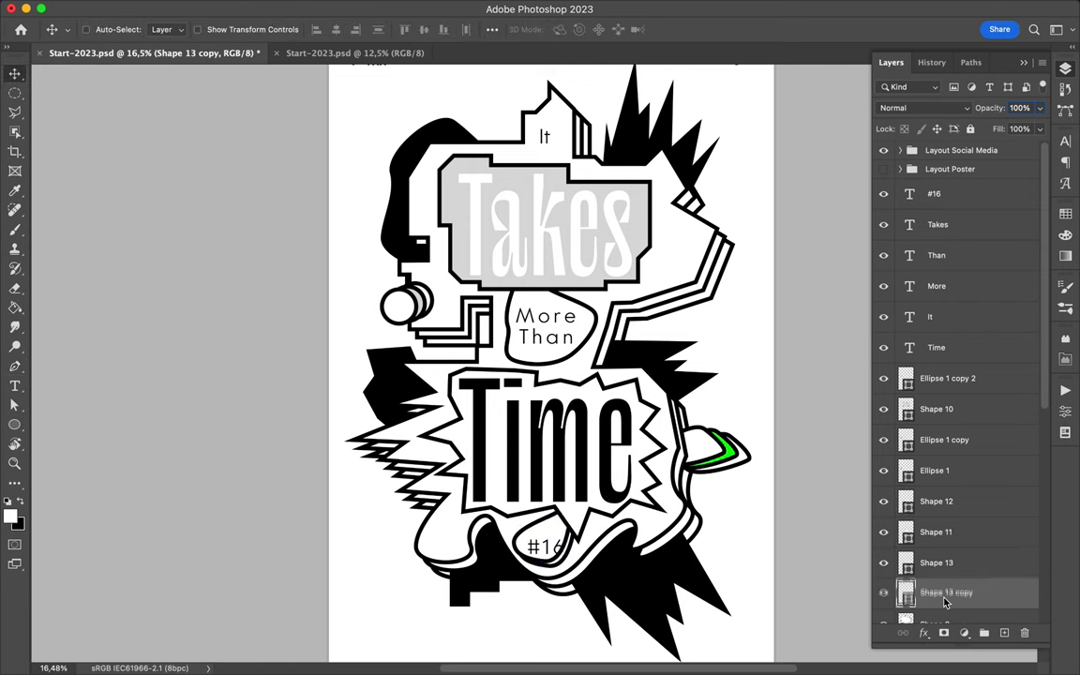
pyautogui.keyDown('super'); pyautogui.click(577, 349); pyautogui.keyUp('super')
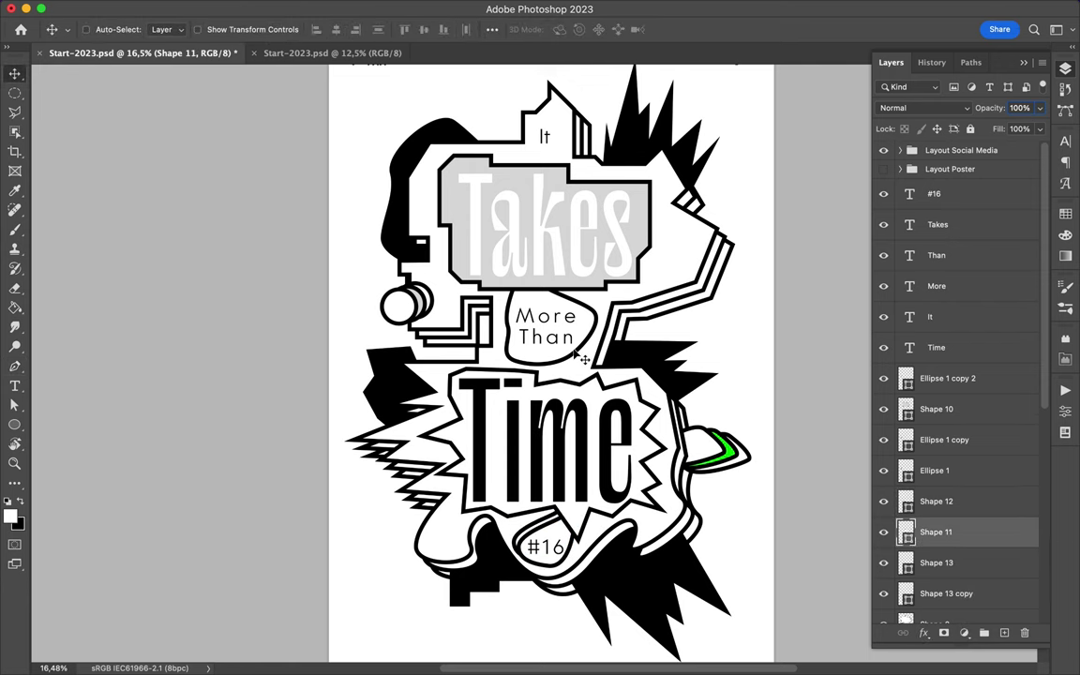
# Draw a four-corner angular shape to the right of Takes
pyautogui.press('p')
pyautogui.click(667, 212)
pyautogui.click(698, 228)
pyautogui.click(687, 274)
pyautogui.click(649, 281)
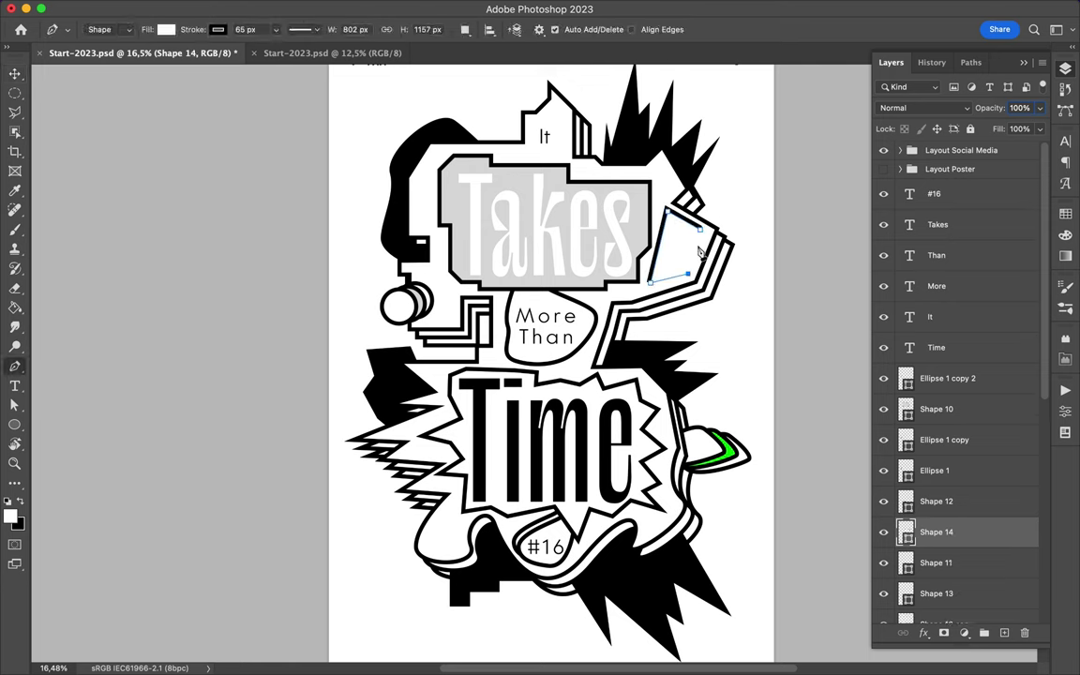
# Duplicate the angular shape beside Takes and shift the copy left
pyautogui.press('a')
pyautogui.click(361, 29)
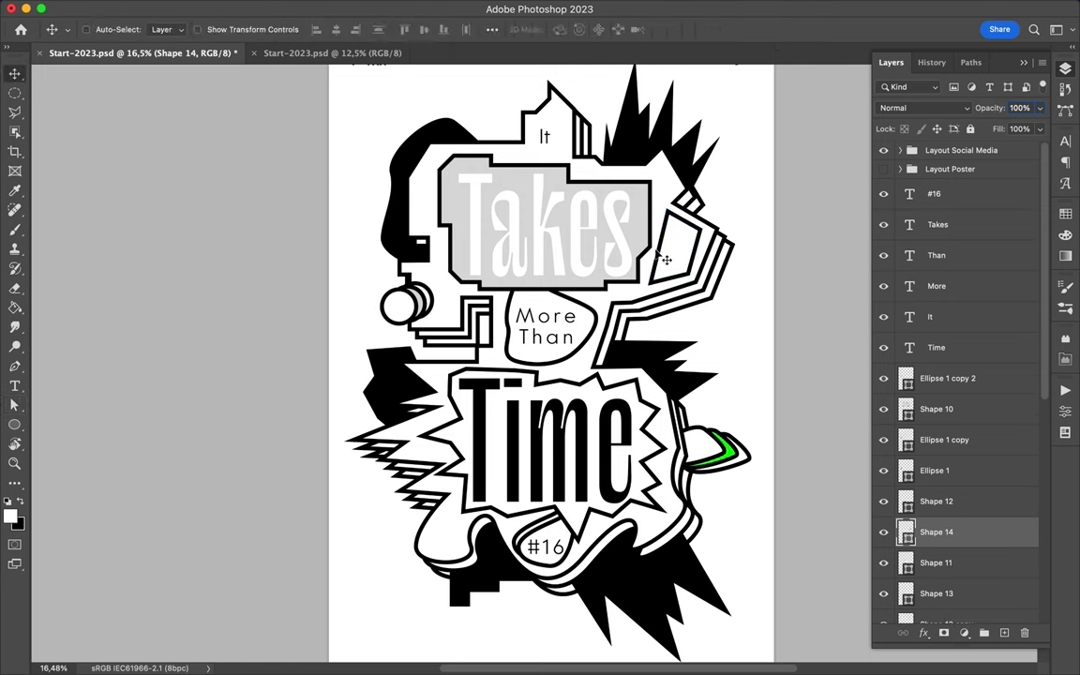
pyautogui.moveTo(928, 530); pyautogui.dragTo(928, 466)
pyautogui.press('v')
pyautogui.click(604, 230)
pyautogui.press('Return')
pyautogui.moveTo(681, 269); pyautogui.dragTo(661, 268)
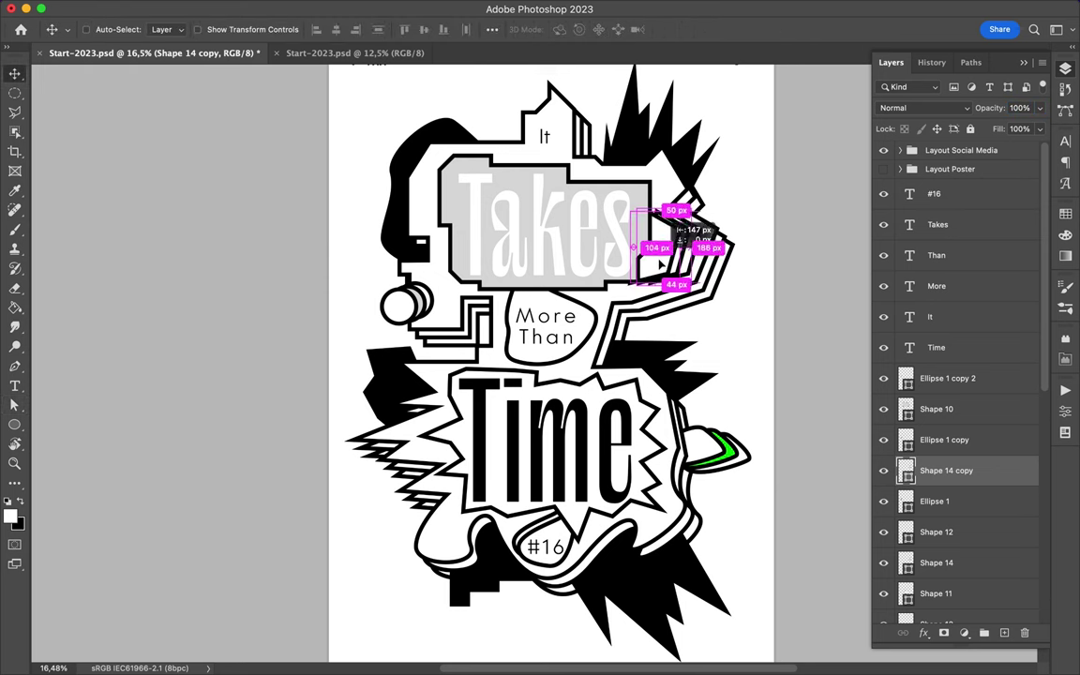
# Duplicate the Takes box outline with an offset and place the copy beneath the original
pyautogui.keyDown('super'); pyautogui.click(477, 251); pyautogui.keyUp('super')
pyautogui.moveTo(477, 251); pyautogui.dragTo(543, 279)
pyautogui.press('super+bracketleft')
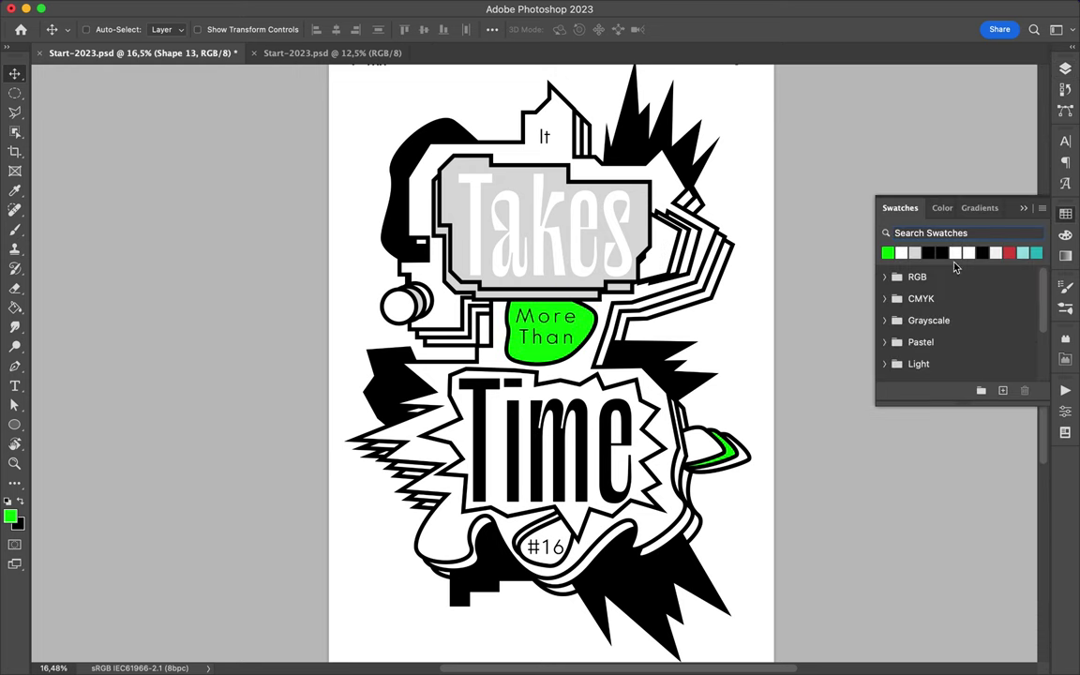
# Fill the #16 blob light grey and draw a small black-filled shape left of Time
pyautogui.click(914, 252)
pyautogui.press('p')
pyautogui.click(463, 399)
pyautogui.click(395, 433)
pyautogui.click(440, 434)
pyautogui.click(403, 455)
pyautogui.click(460, 457)
pyautogui.click(166, 29)
pyautogui.click(14, 77)
# Draw a small rounded shape at lower left, set its fill, and duplicate it into a stack
pyautogui.press('a')
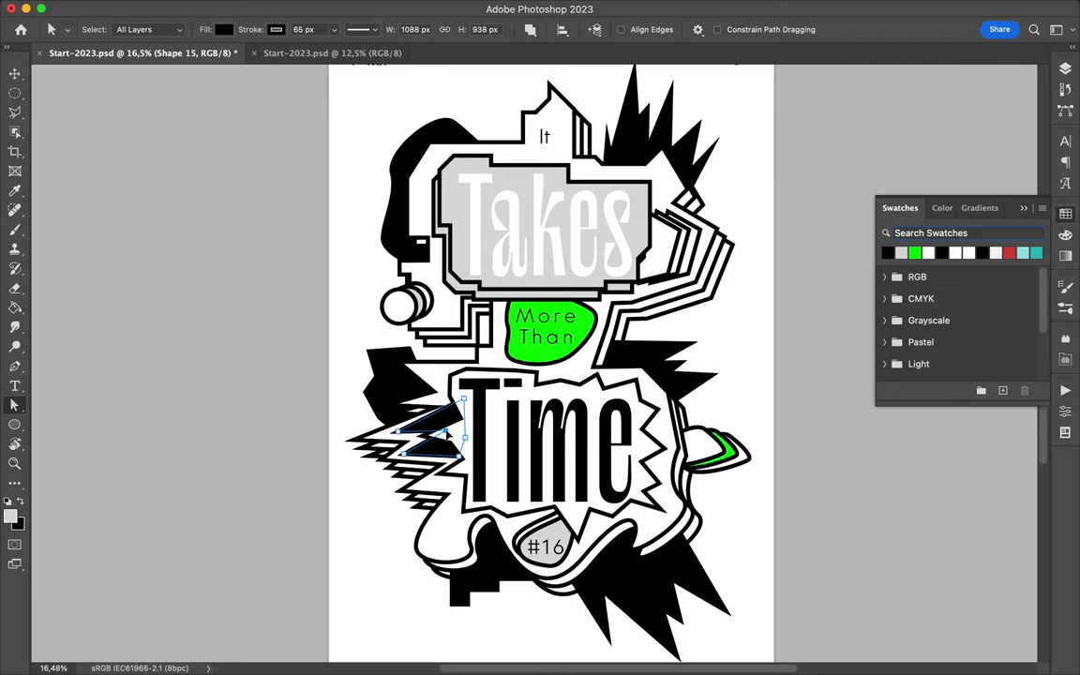
pyautogui.press('p')
pyautogui.click(427, 541)
pyautogui.click(460, 547)
pyautogui.click(425, 554)
pyautogui.click(166, 29)
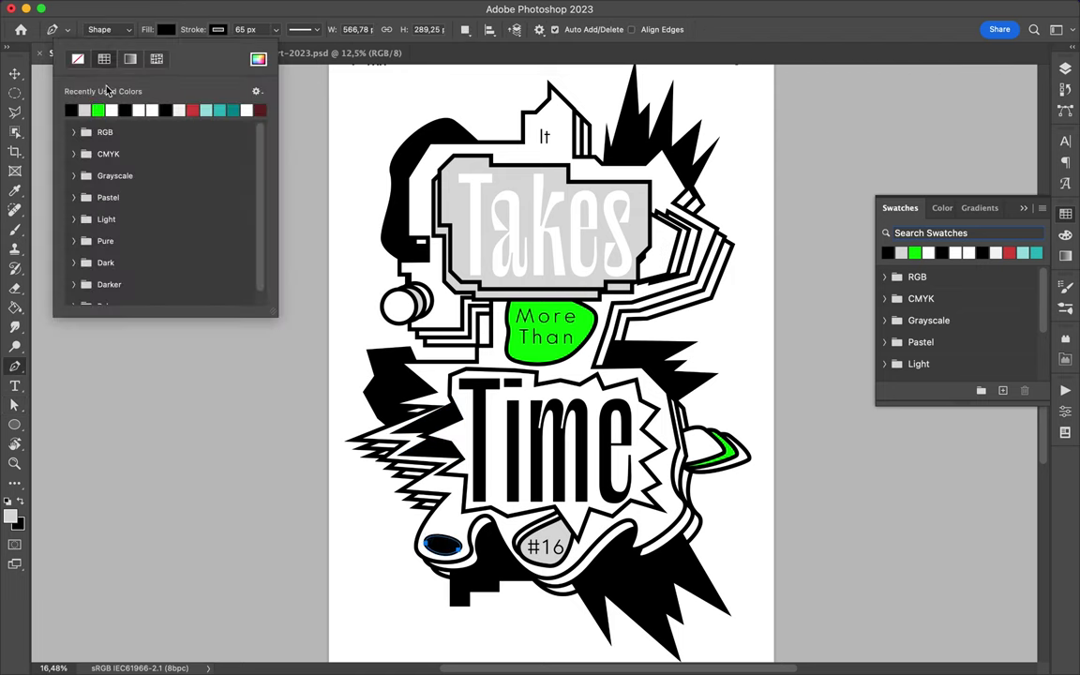
pyautogui.click(14, 73)
pyautogui.moveTo(433, 548); pyautogui.dragTo(433, 560)
# Fill the duplicated ellipse white and start a line at the Takes box corner
pyautogui.press('p')
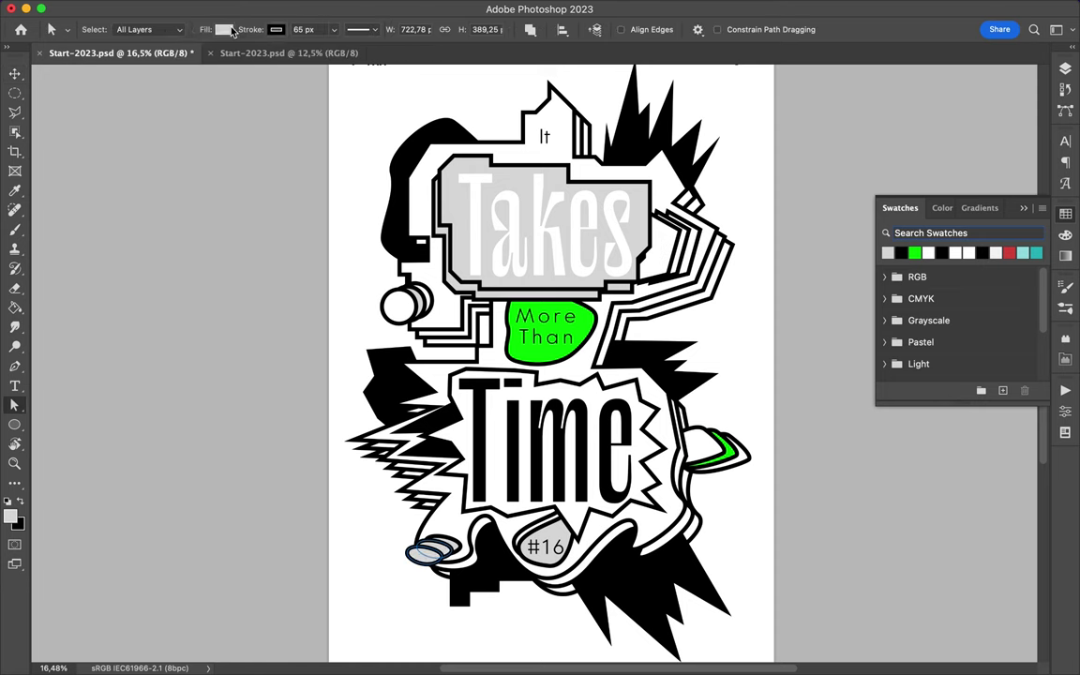
pyautogui.click(166, 29)
pyautogui.click(151, 96)
pyautogui.press('v')
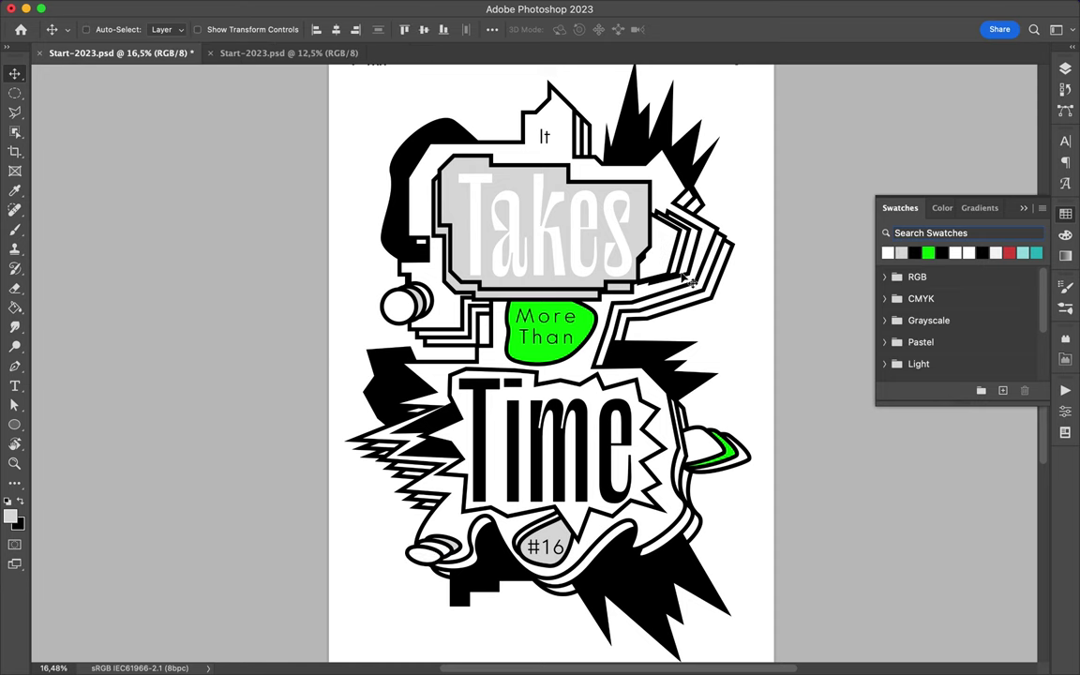
pyautogui.press('p')
pyautogui.click(495, 167)
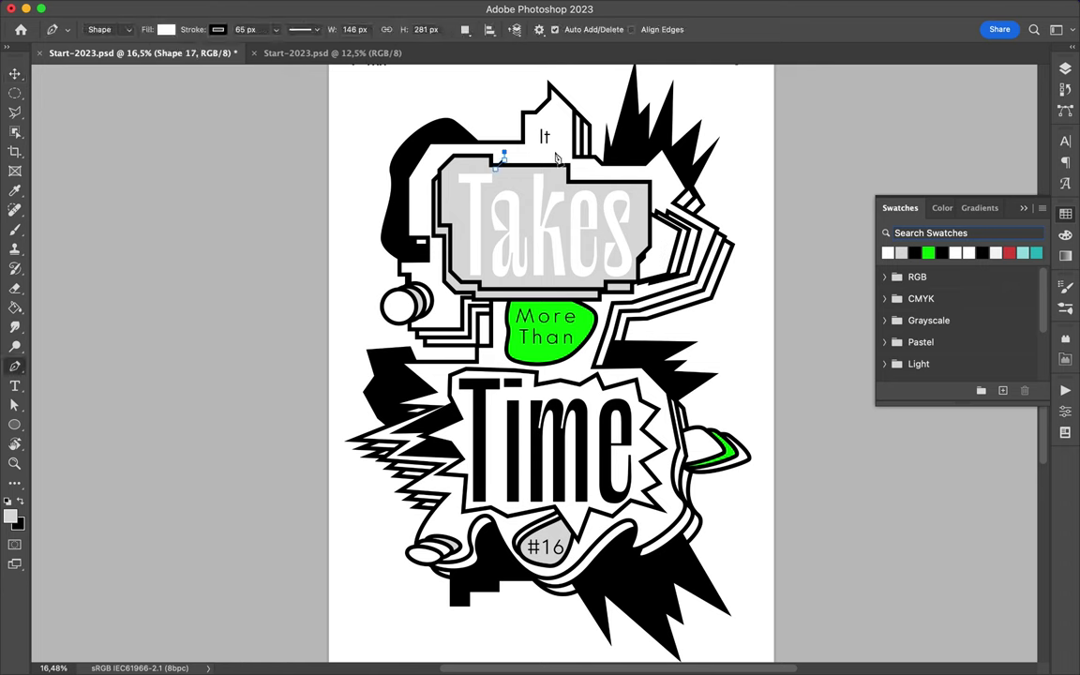
# Finish the short line above Takes and start another short line at the upper right
pyautogui.press('Return')
pyautogui.click(639, 187)
pyautogui.click(654, 173)
pyautogui.scroll(-2, 636, 380)
# Trace the backdrop outline up the left side, across the top, and zigzag down beside Takes
pyautogui.click(403, 351)
pyautogui.click(377, 269)
pyautogui.click(428, 183)
pyautogui.click(453, 135)
pyautogui.click(473, 150)
pyautogui.click(520, 172)
pyautogui.click(561, 168)
pyautogui.click(612, 169)
pyautogui.click(635, 214)
pyautogui.click(679, 215)
pyautogui.click(695, 223)
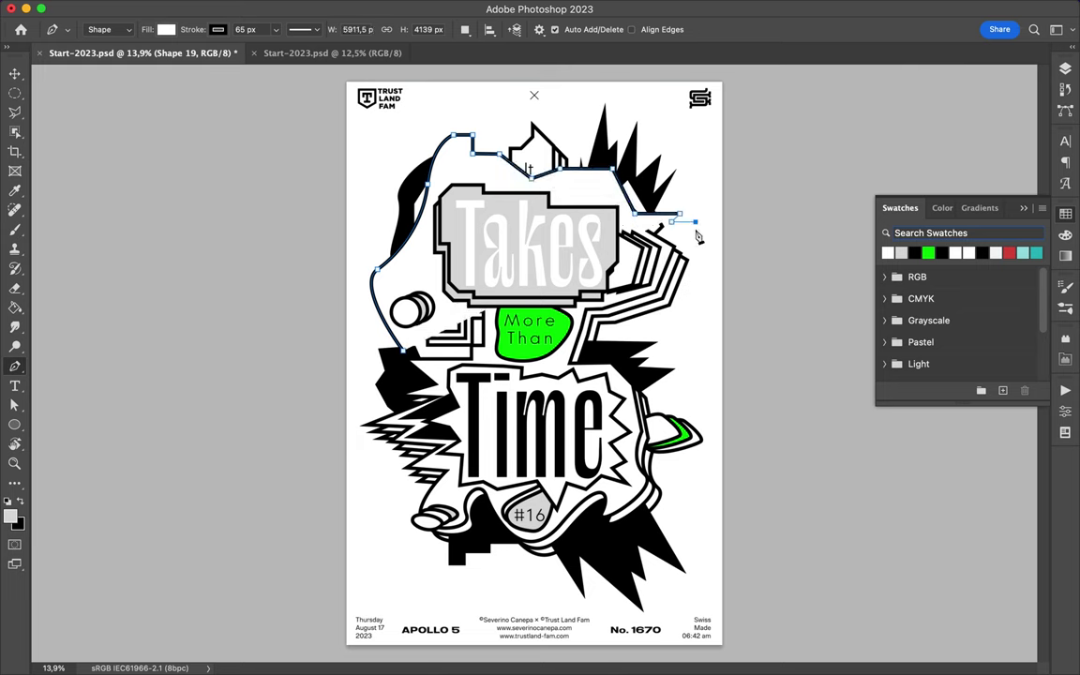
pyautogui.click(651, 267)
pyautogui.click(687, 306)
pyautogui.click(656, 320)
pyautogui.click(604, 350)
# Curve the backdrop outline around the right, bottom and left sides and close it
pyautogui.click(670, 403)
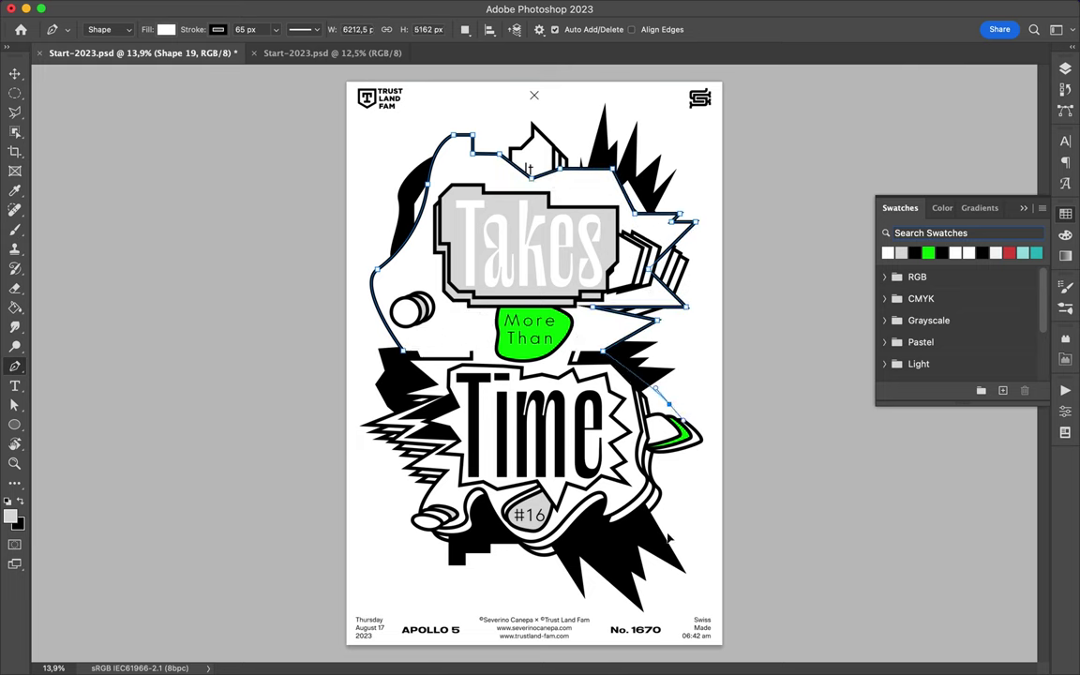
pyautogui.moveTo(647, 541); pyautogui.dragTo(614, 560)
pyautogui.moveTo(514, 591); pyautogui.dragTo(438, 566)
pyautogui.moveTo(453, 491); pyautogui.dragTo(417, 490)
pyautogui.click(400, 488)
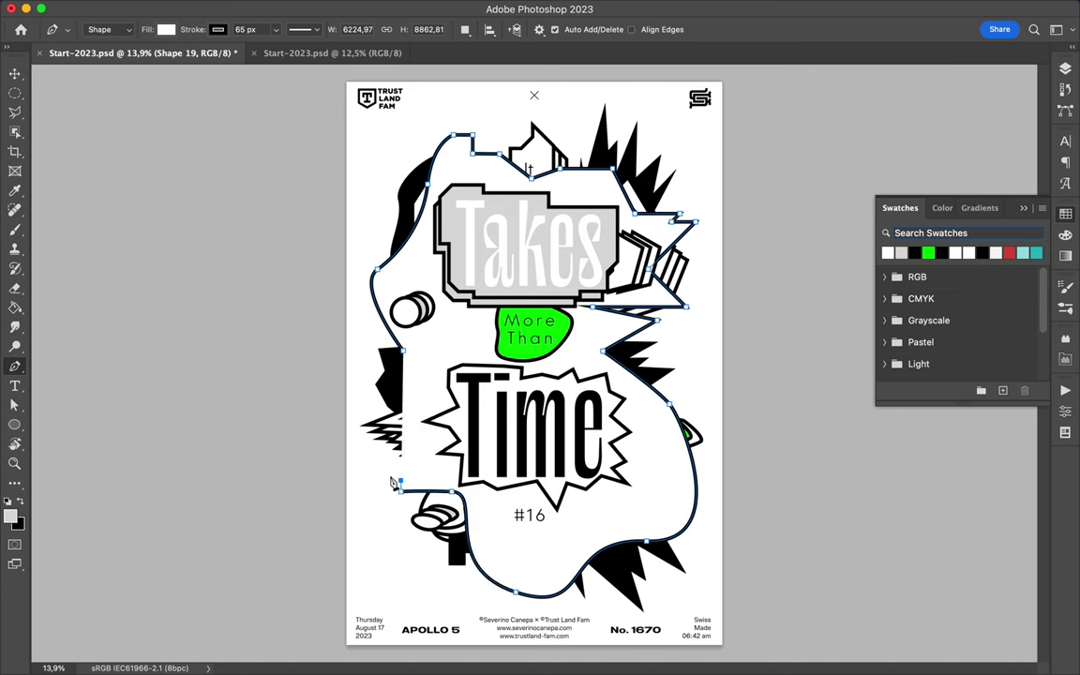
pyautogui.click(403, 412)
# Give the backdrop a light grey fill with no stroke and send it behind all artwork
pyautogui.click(901, 253)
pyautogui.click(219, 29)
pyautogui.click(123, 55)
pyautogui.click(1065, 67)
pyautogui.moveTo(969, 147); pyautogui.dragTo(966, 590)
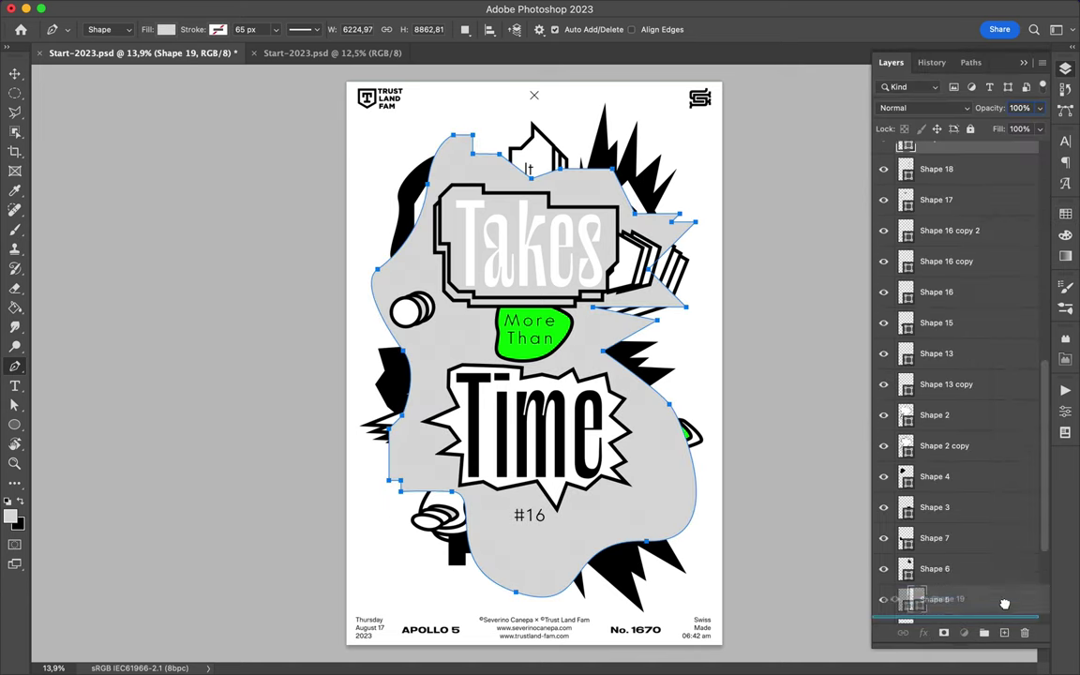
# Raise the top edge of the Time burst and save the poster
pyautogui.press('v')
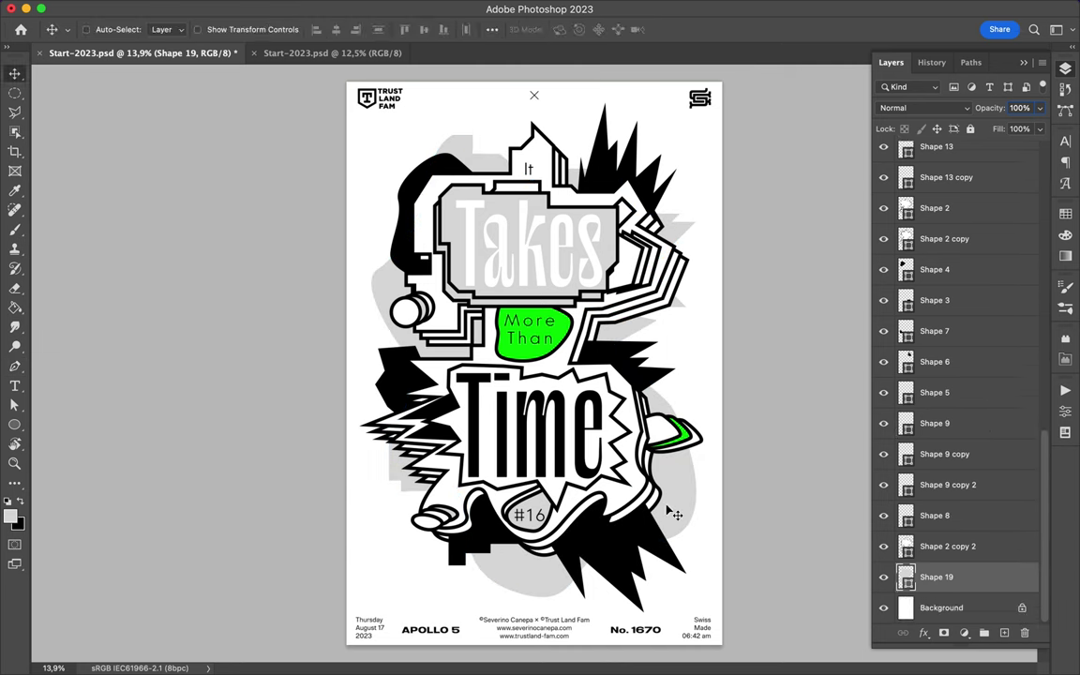
pyautogui.keyDown('super'); pyautogui.click(489, 442); pyautogui.keyUp('super')
pyautogui.press('a')
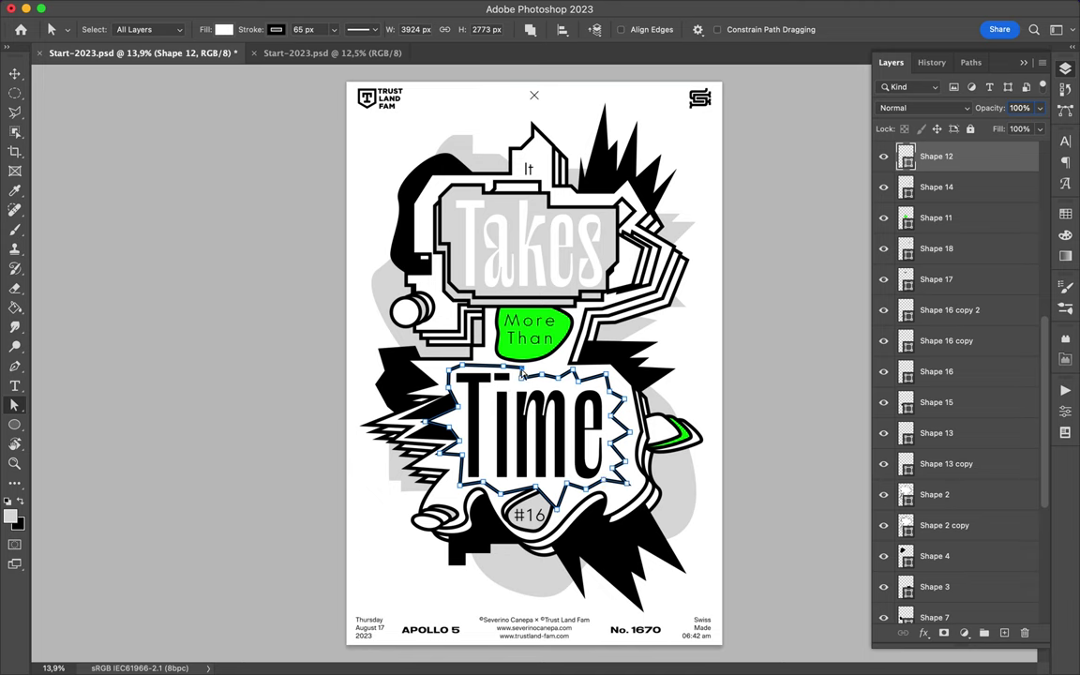
pyautogui.moveTo(514, 370); pyautogui.dragTo(521, 356)
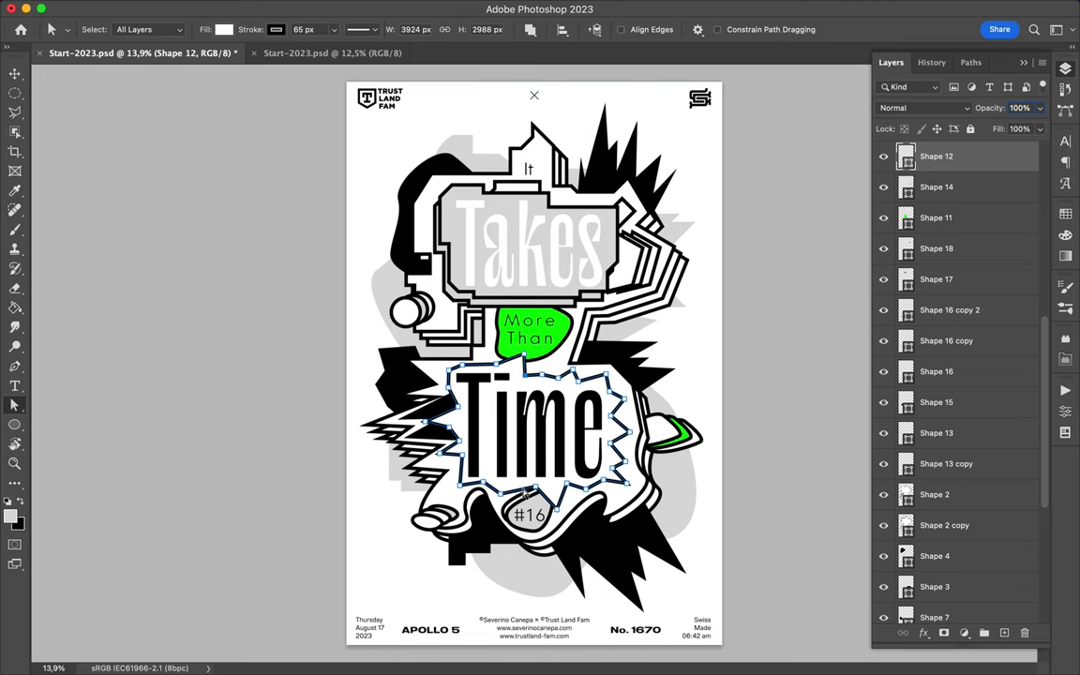
pyautogui.press('v')
pyautogui.press('super+s')
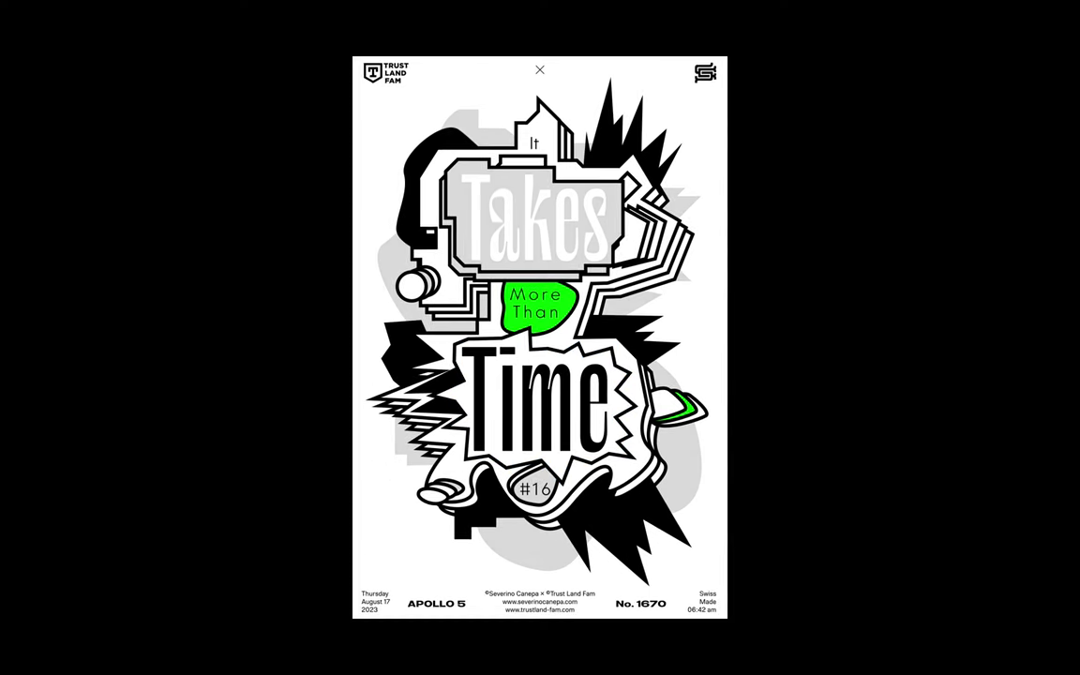